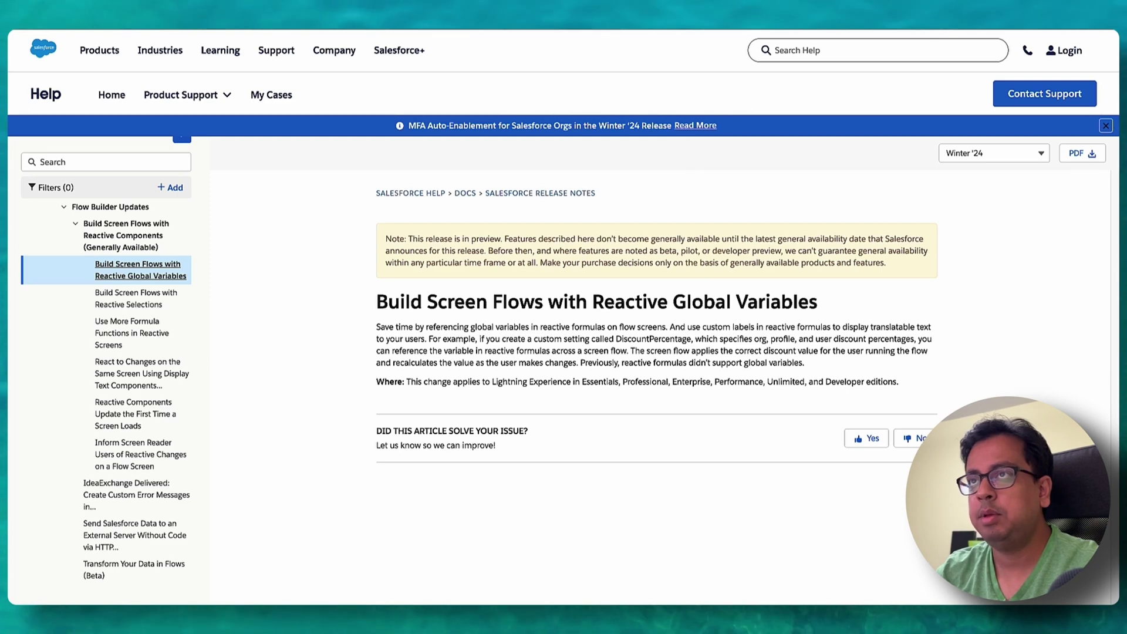
# Step: After reading the Reactive Global Variables release note, switch to the Sales home page tab
pyautogui.click(552, 12)
# Step: Find Custom Settings in Setup by searching 'custom sett' and open the DiscountPercentage definition
pyautogui.click(1046, 44)
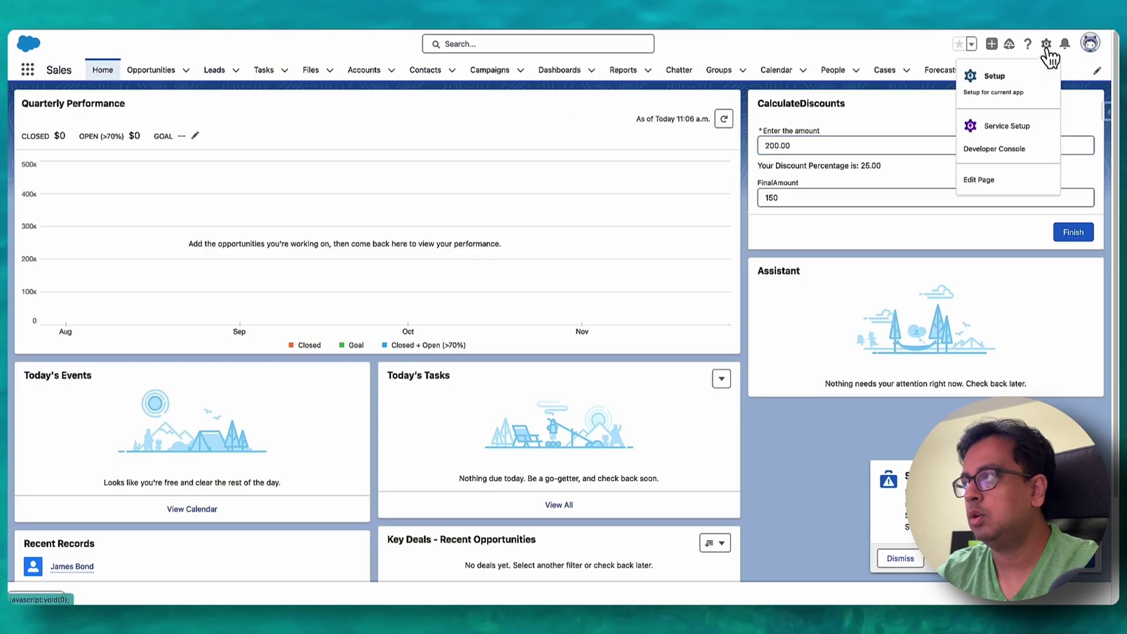
pyautogui.click(1024, 88)
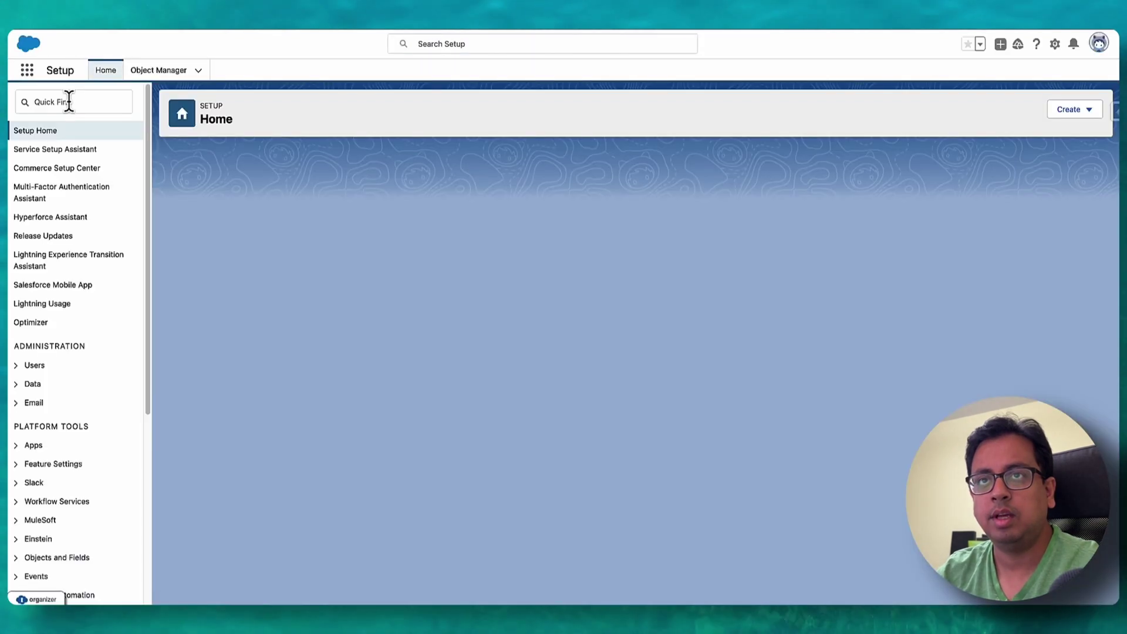
pyautogui.click(69, 102)
pyautogui.write('custom sett')
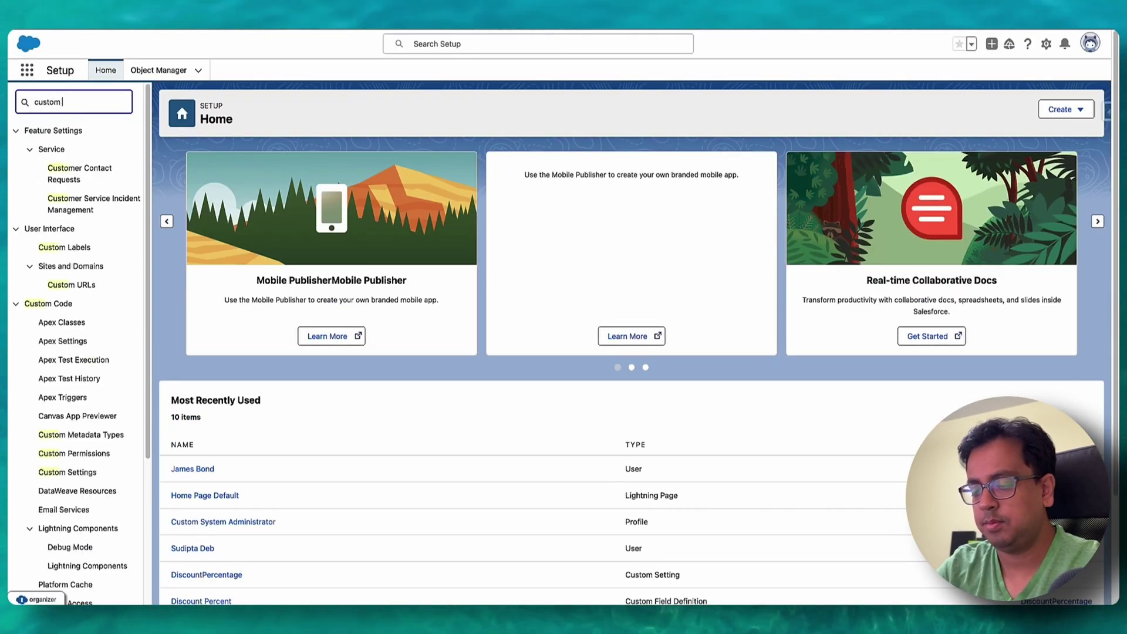
pyautogui.click(63, 151)
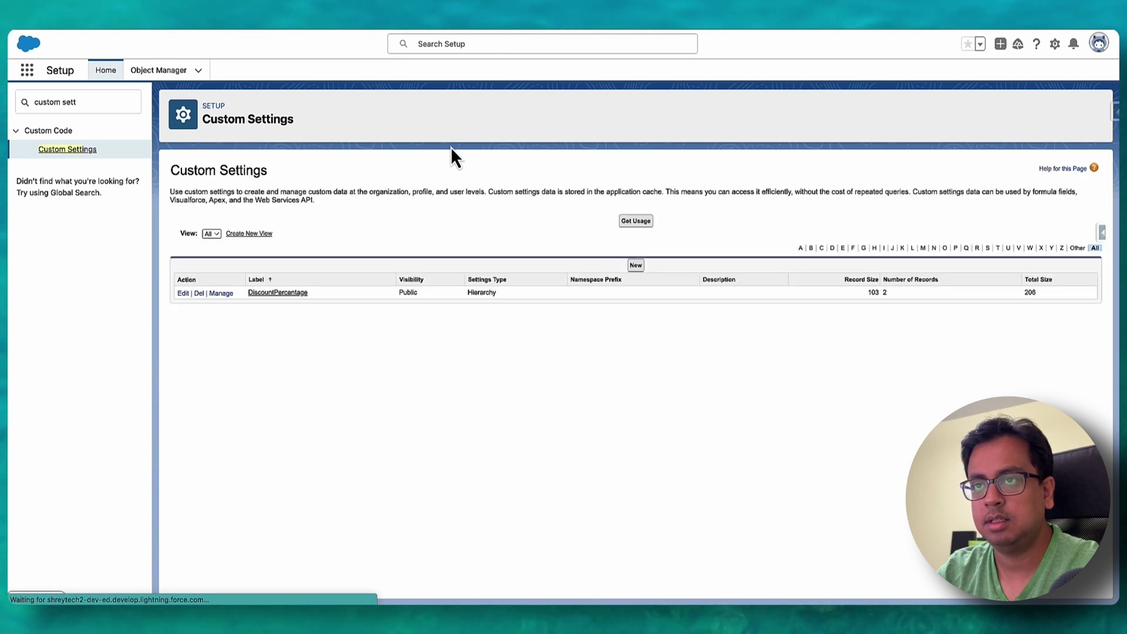
pyautogui.click(298, 294)
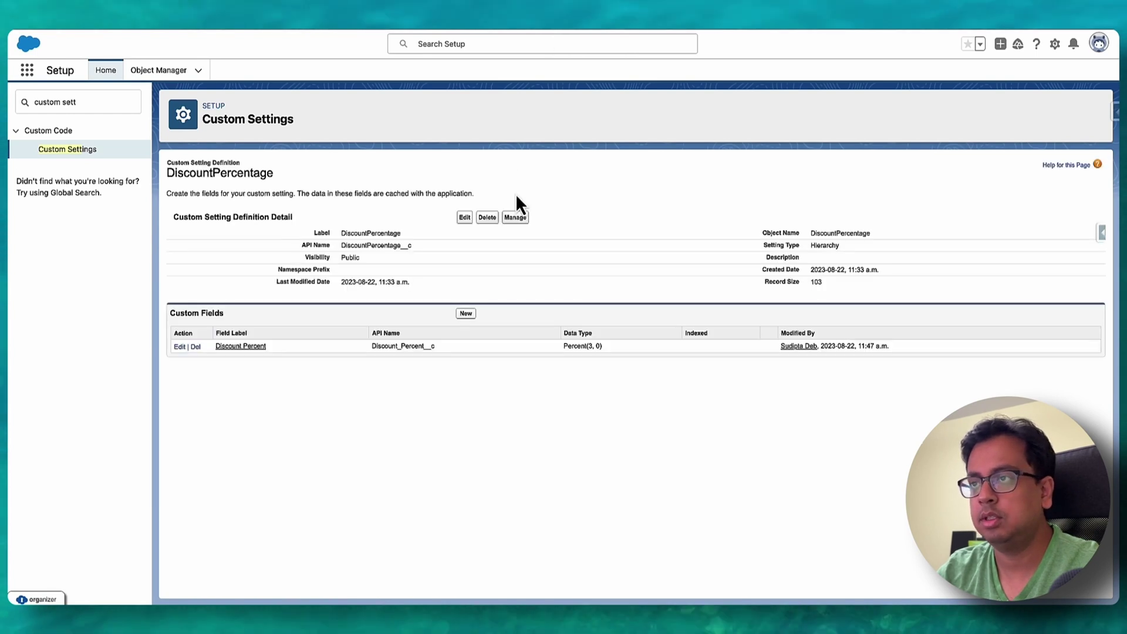
# Step: Manage the DiscountPercentage setting to view its stored values per profile
pyautogui.click(515, 217)
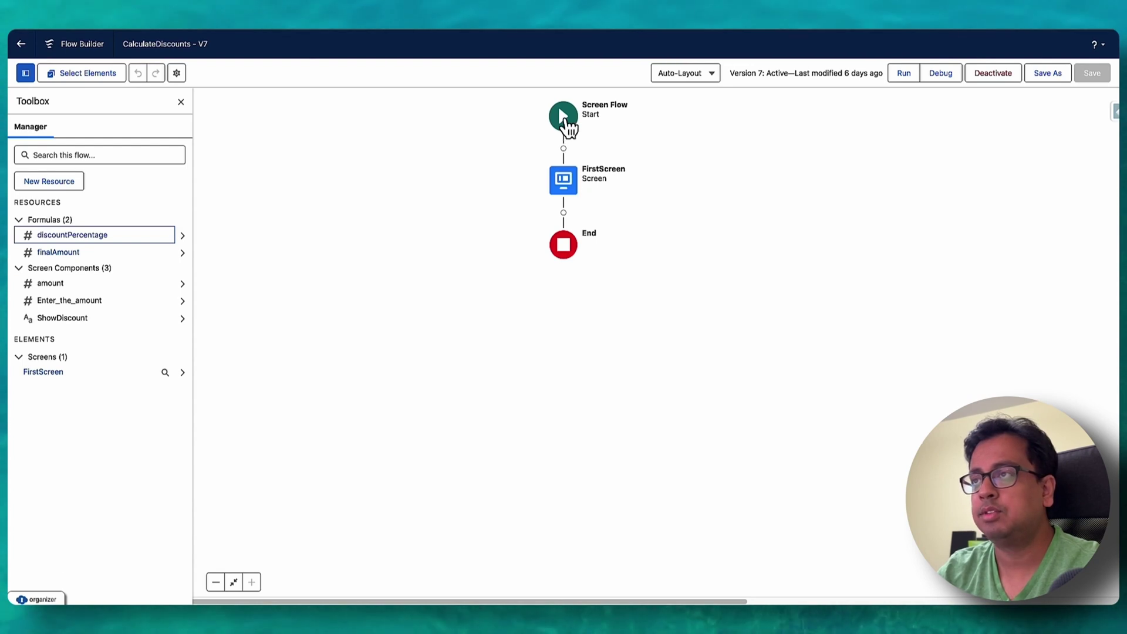
pyautogui.doubleClick(569, 187)
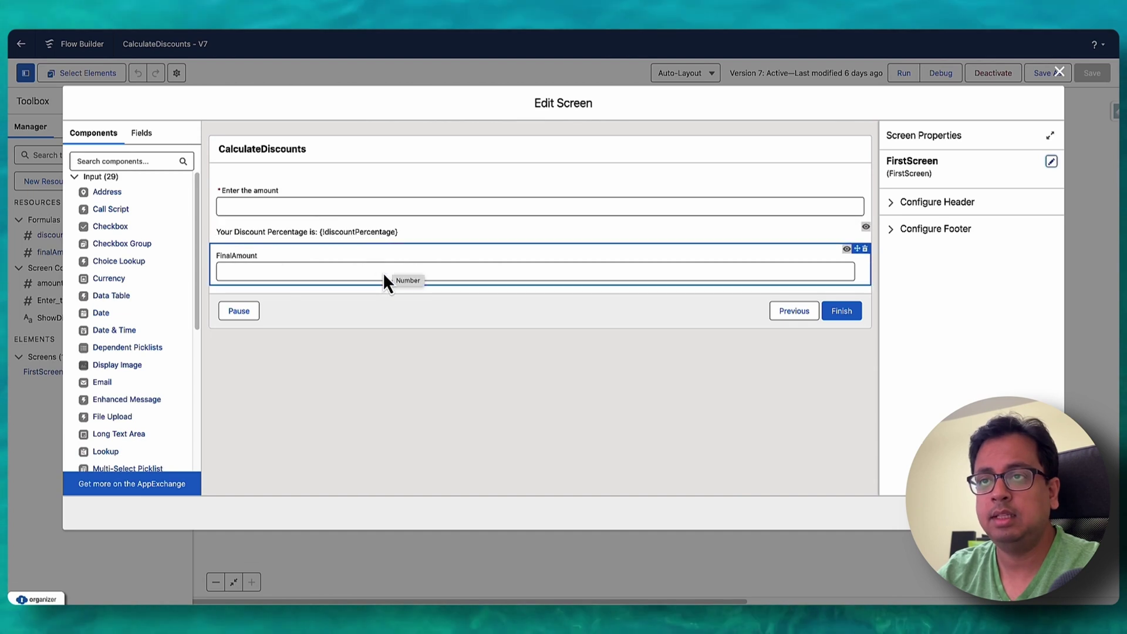
pyautogui.click(344, 269)
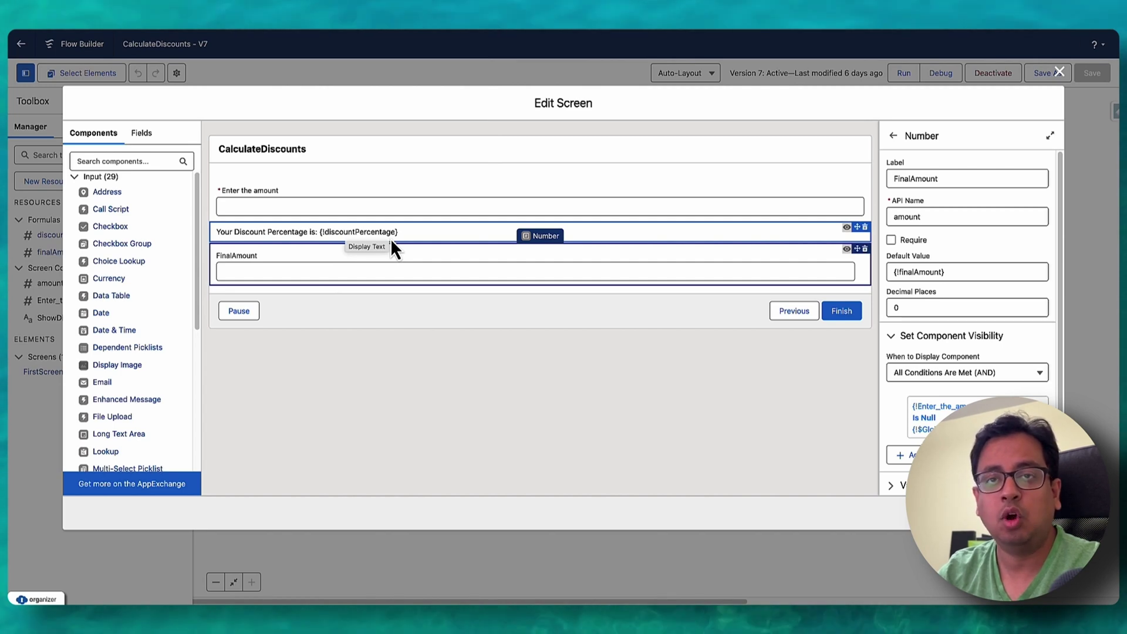
pyautogui.click(1056, 76)
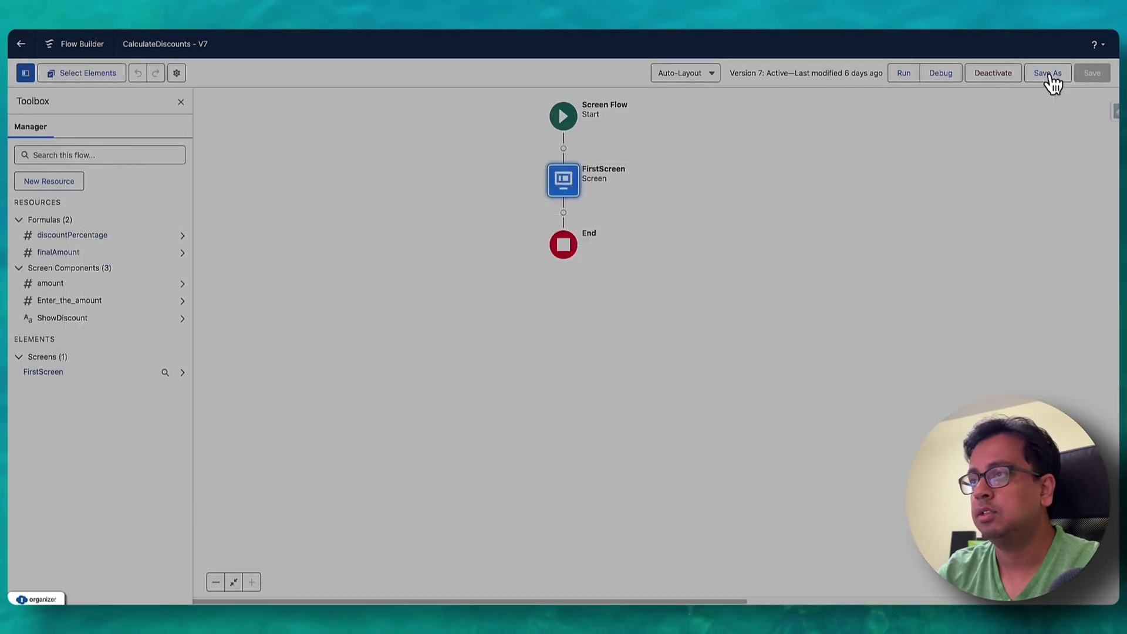
pyautogui.click(75, 237)
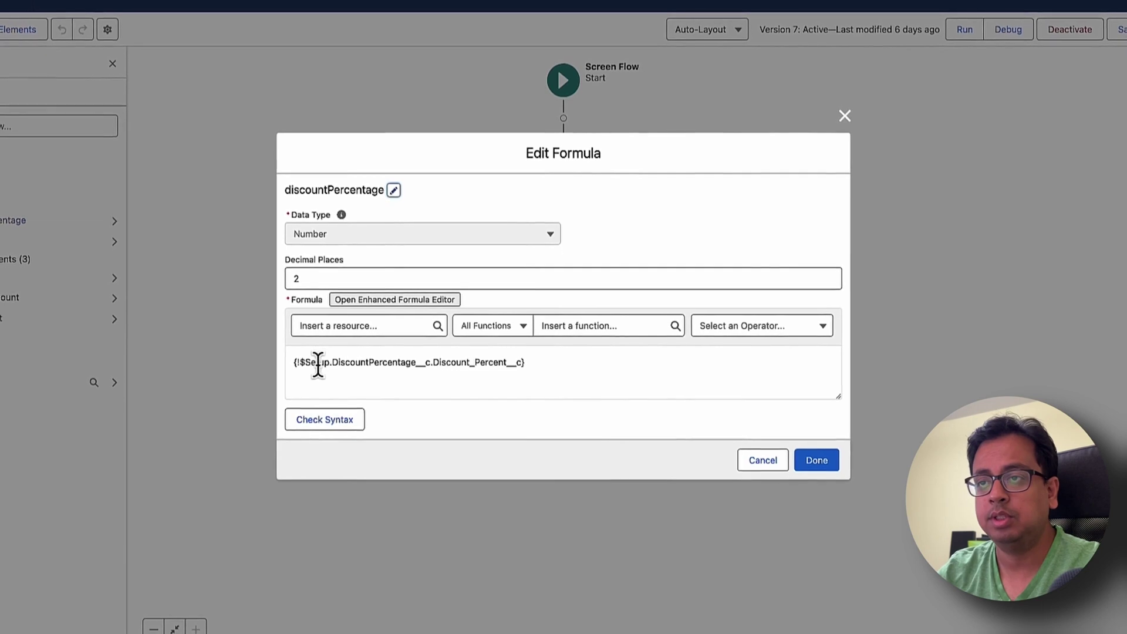
pyautogui.click(372, 324)
pyautogui.scroll(-5, 416, 350)
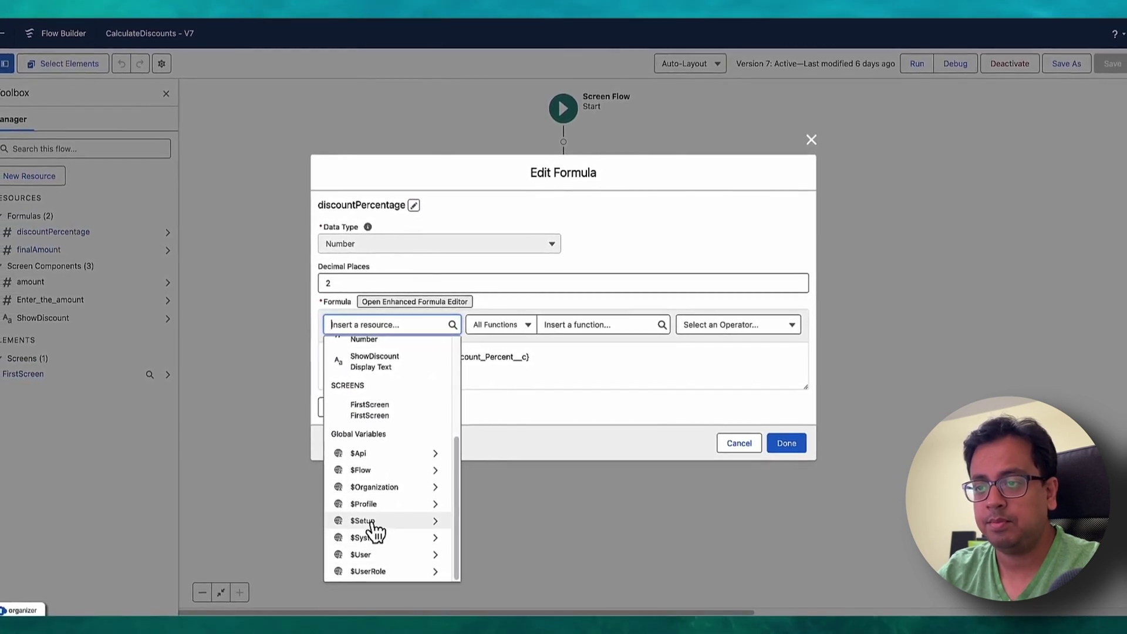
pyautogui.click(372, 521)
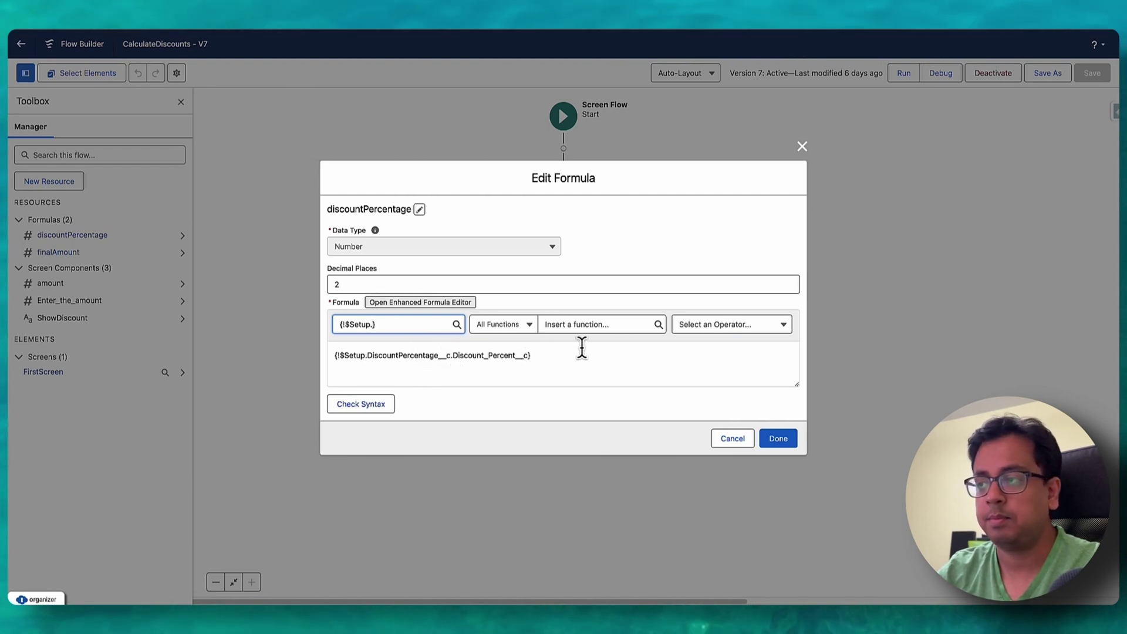
pyautogui.click(734, 439)
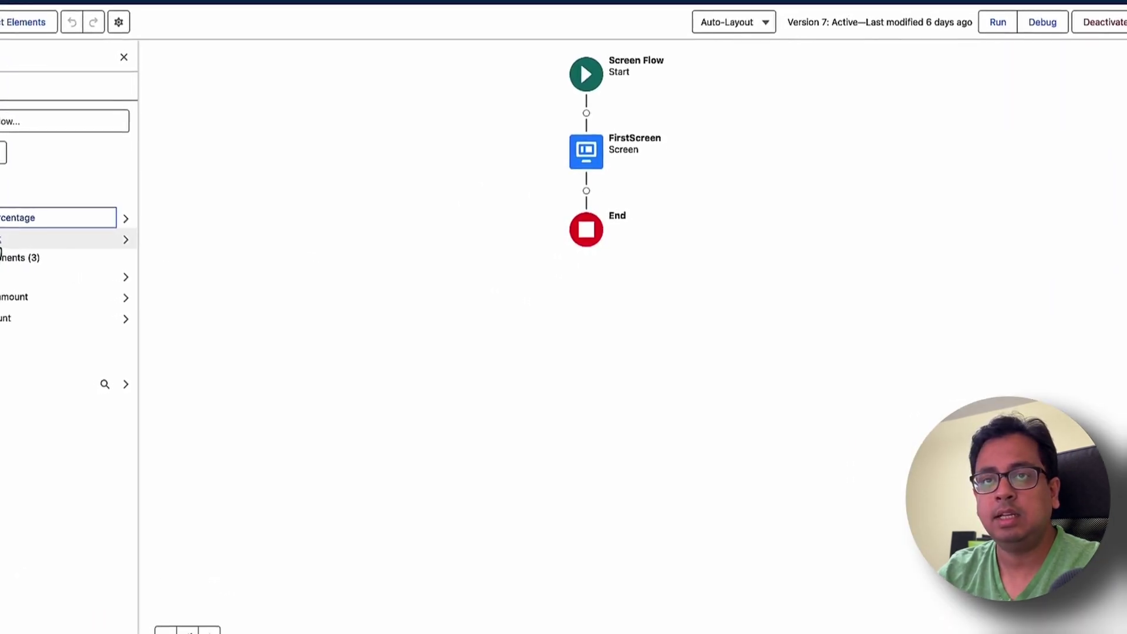
# Step: Review the finalAmount formula in the Toolbox and cancel without changes
pyautogui.click(83, 252)
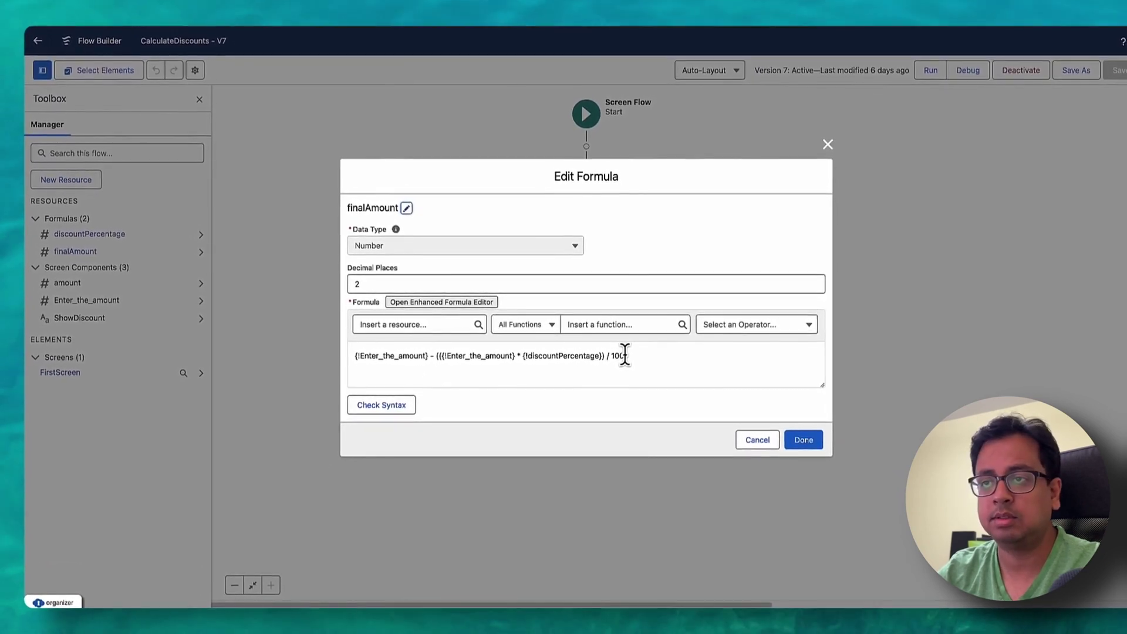
pyautogui.click(757, 440)
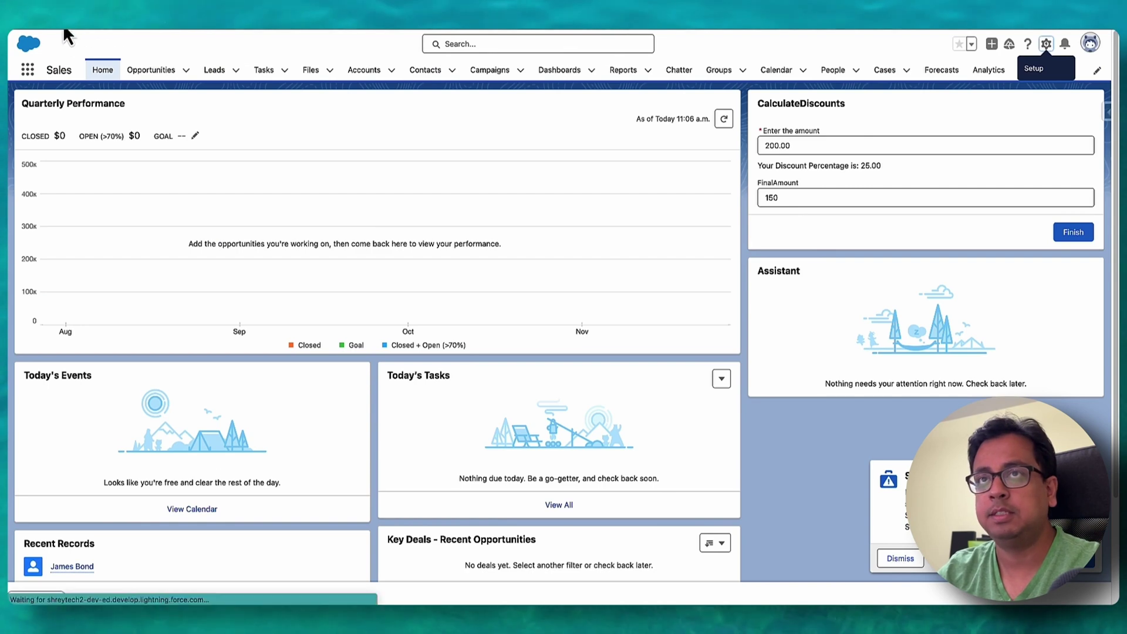
# Step: Reload the Sales home page and enter amount 100 in CalculateDiscounts, yielding FinalAmount 75
pyautogui.press('super+r')
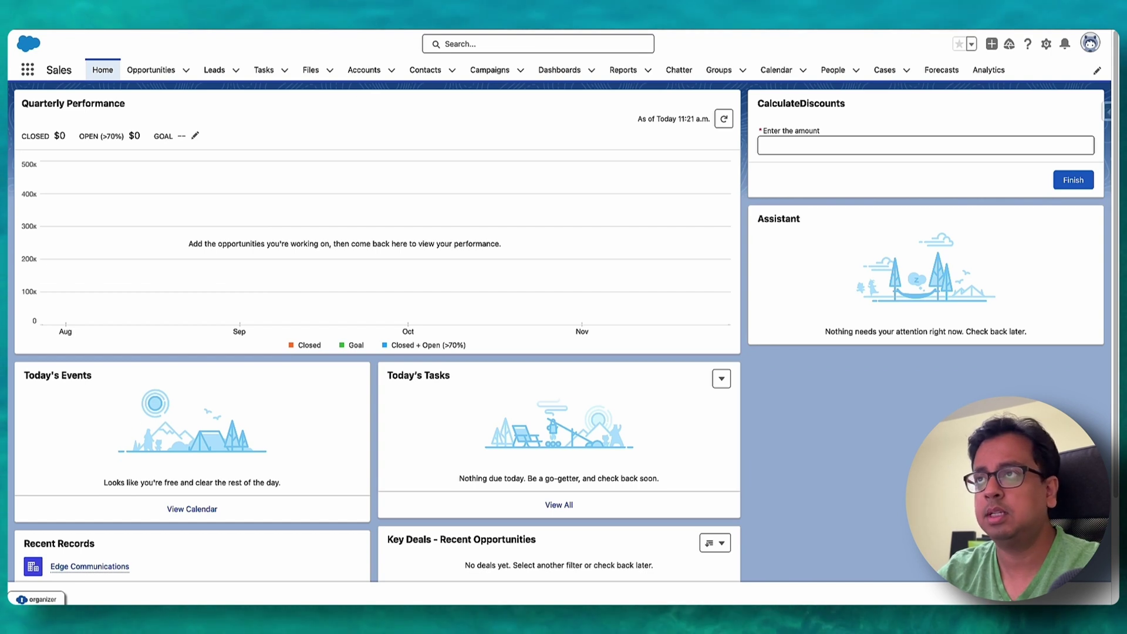
pyautogui.click(519, 31)
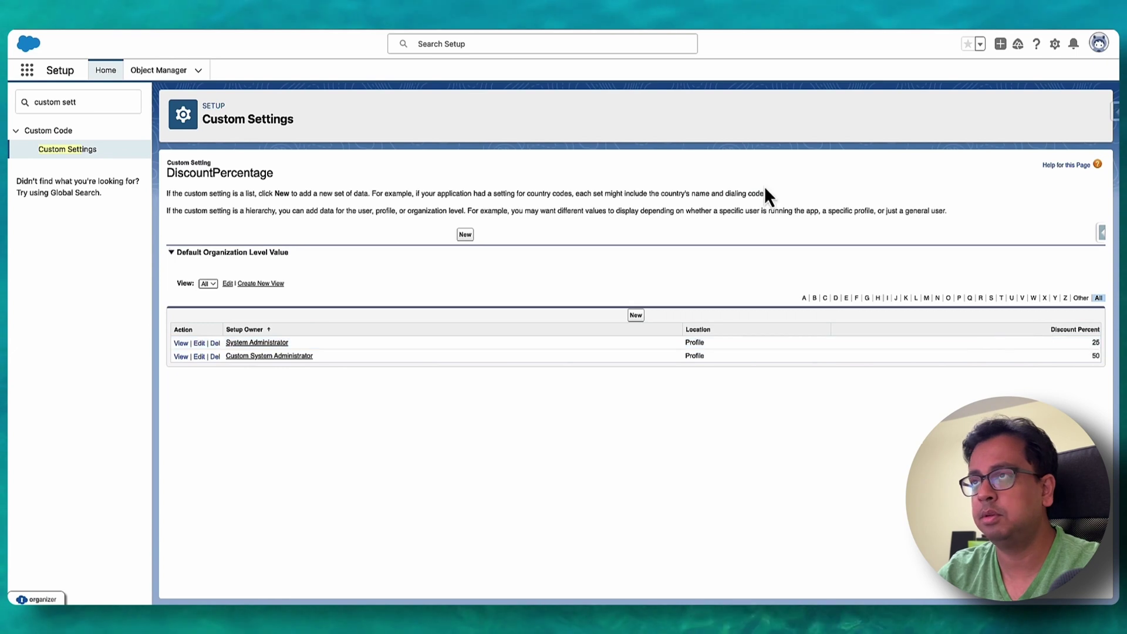
pyautogui.hotkey('ctrl', 'Tab')
pyautogui.click(818, 142)
pyautogui.write('100')
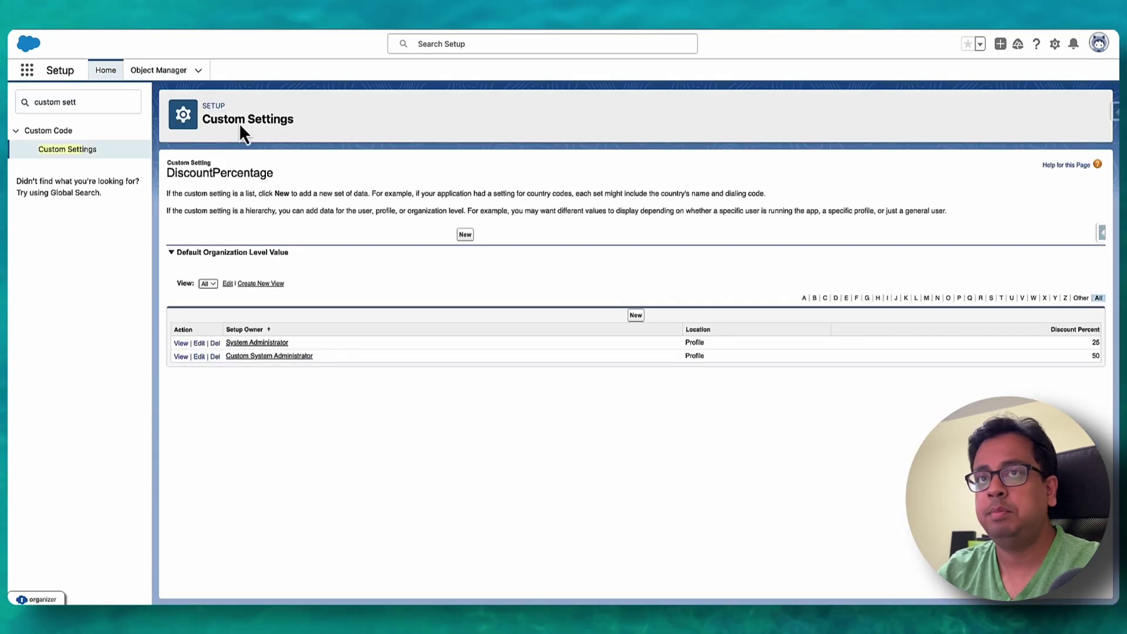
# Step: In Setup, replace the Quick Find search with 'u' to find user pages
pyautogui.click(100, 103)
pyautogui.press('super+a')
pyautogui.write('u')
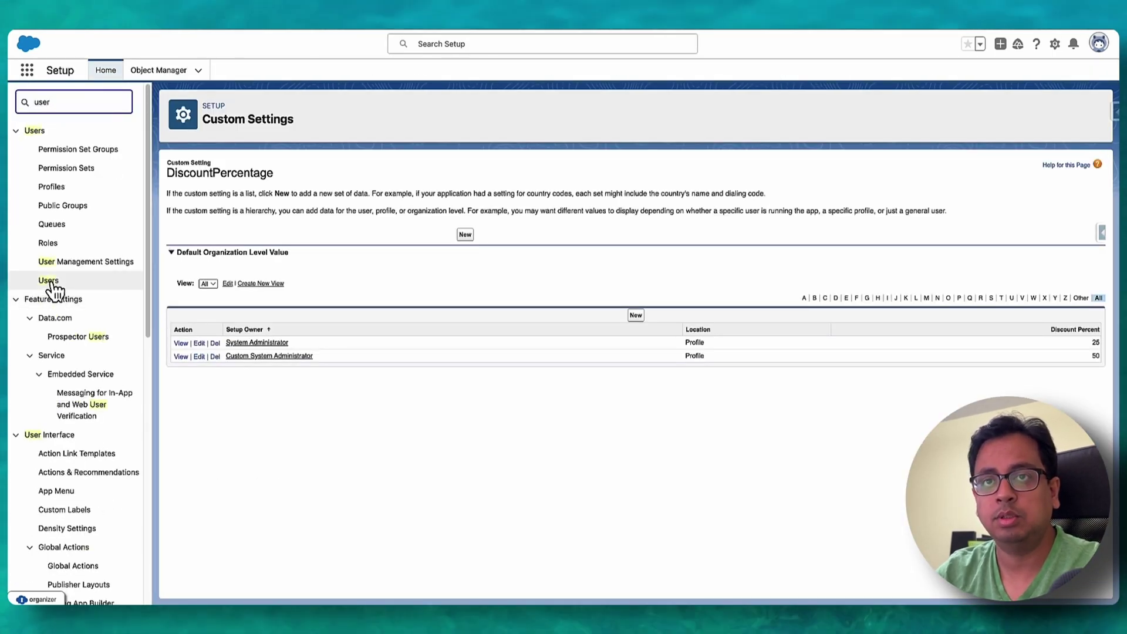
# Step: Open the Custom System Administrator user's details in a new tab, then open Sales in a full-screen private window
pyautogui.rightClick(52, 281)
pyautogui.click(97, 288)
pyautogui.hotkey('ctrl', 'Tab')
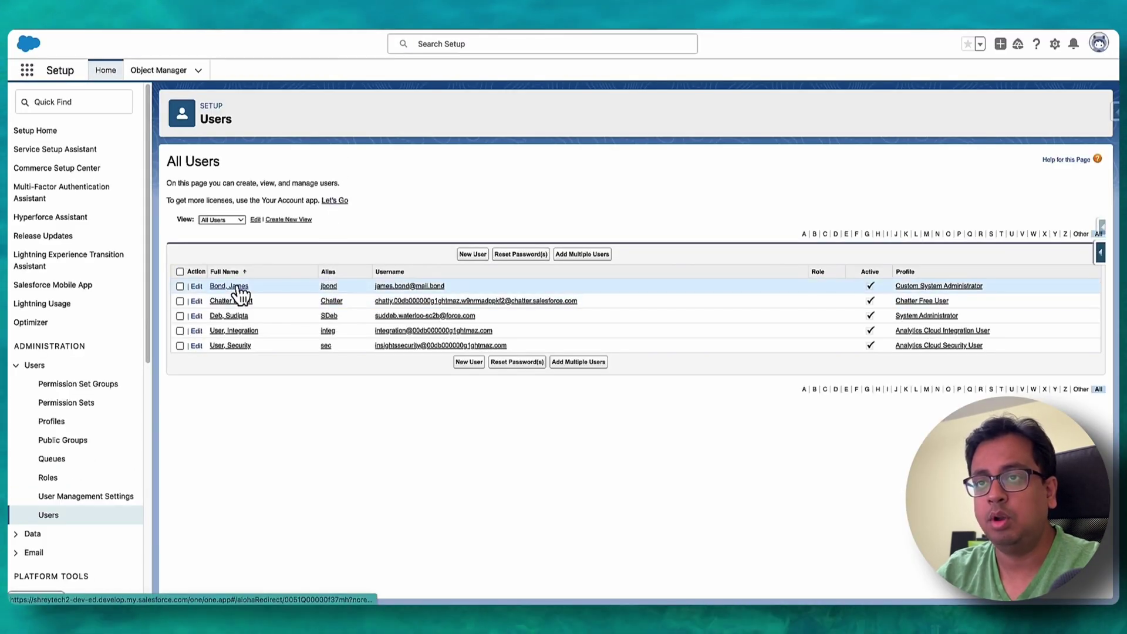
pyautogui.click(411, 286)
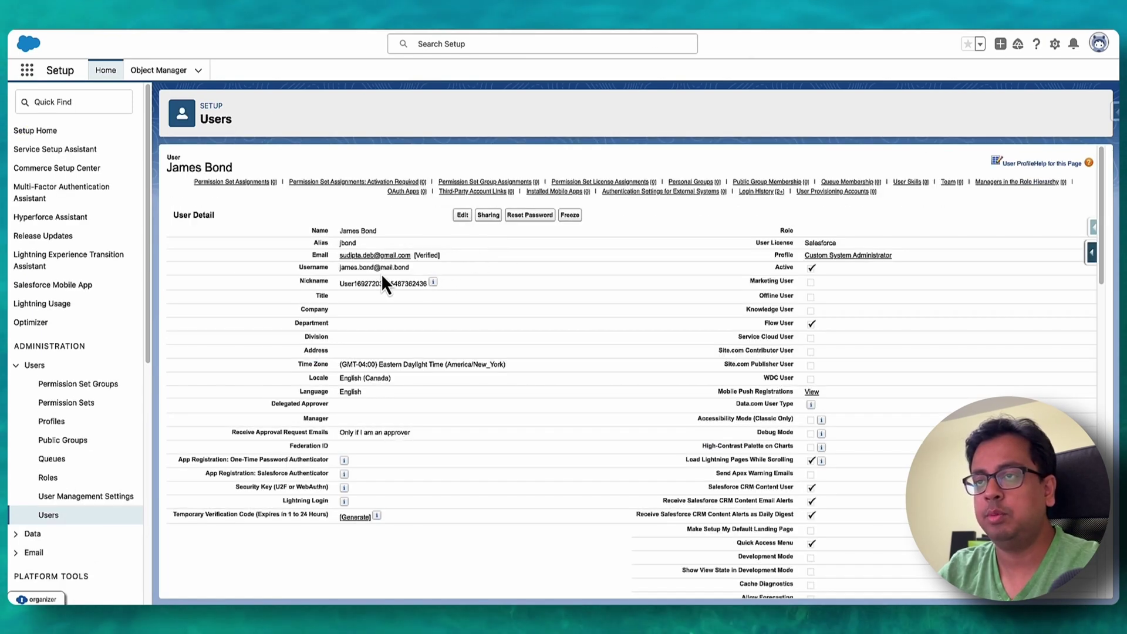
pyautogui.press('super+Tab')
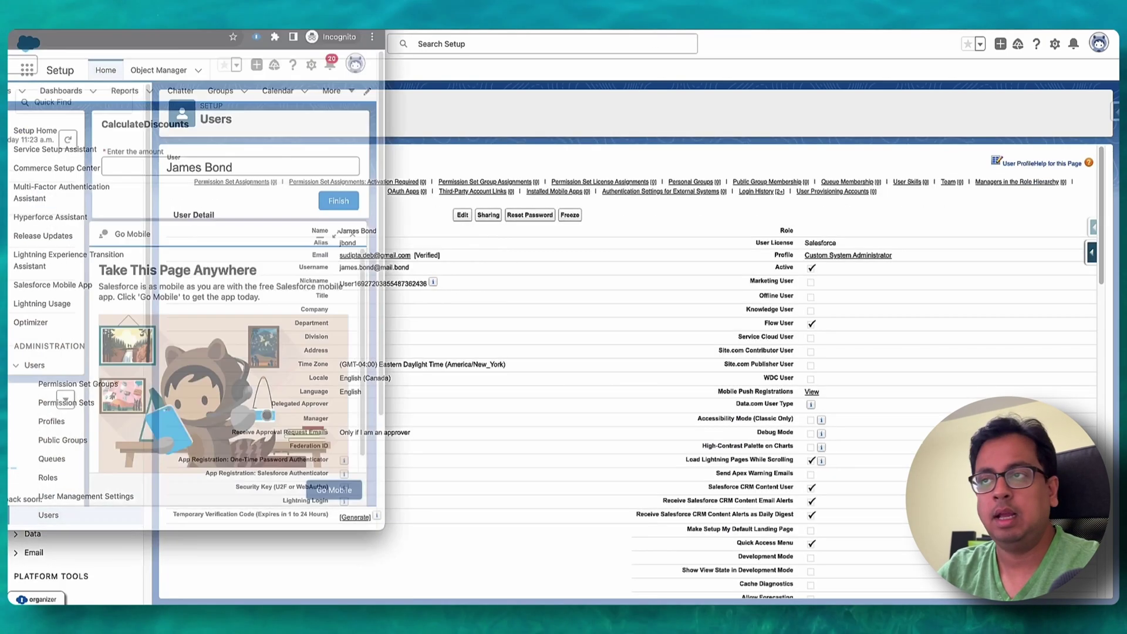
pyautogui.press('ctrl+super+f')
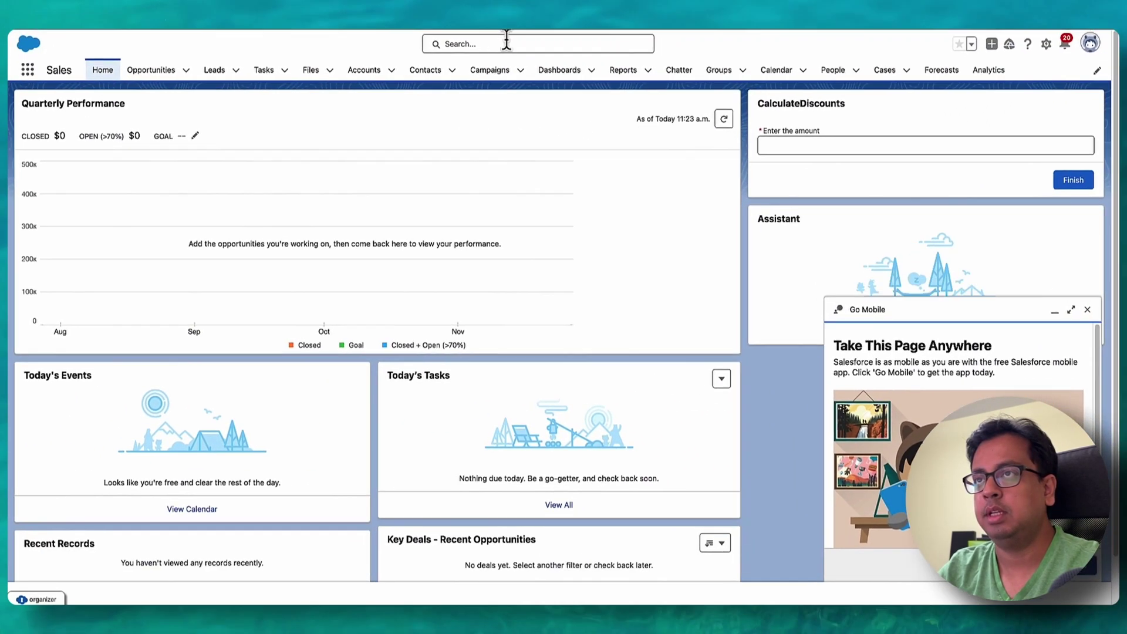
# Step: Check the logged-in user from the profile avatar menu, then dismiss it
pyautogui.click(1090, 46)
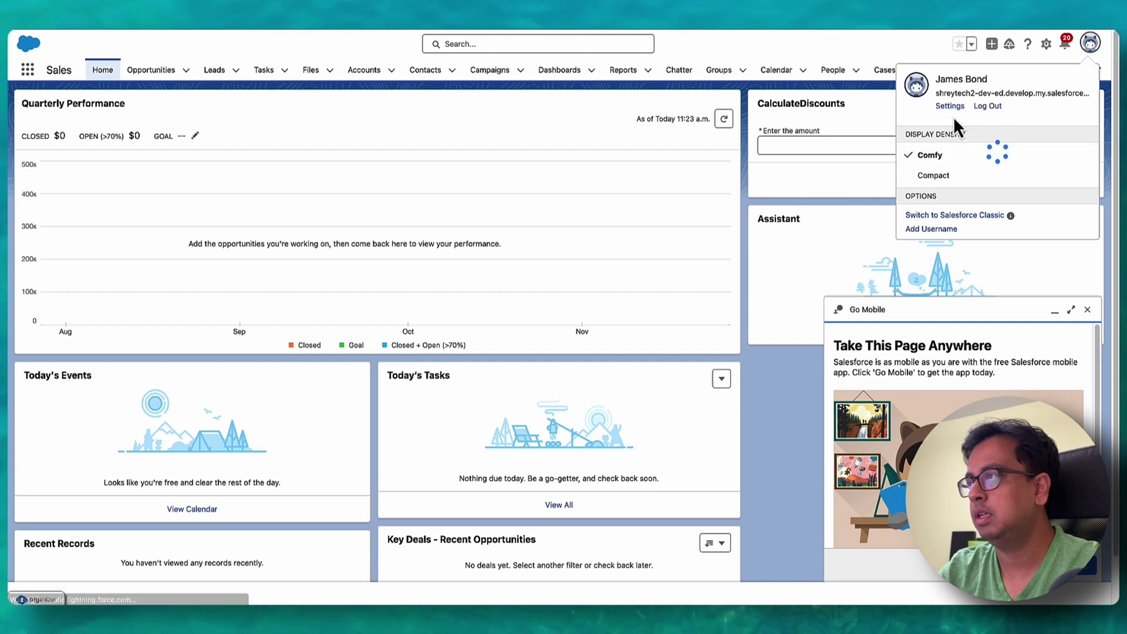
pyautogui.click(845, 58)
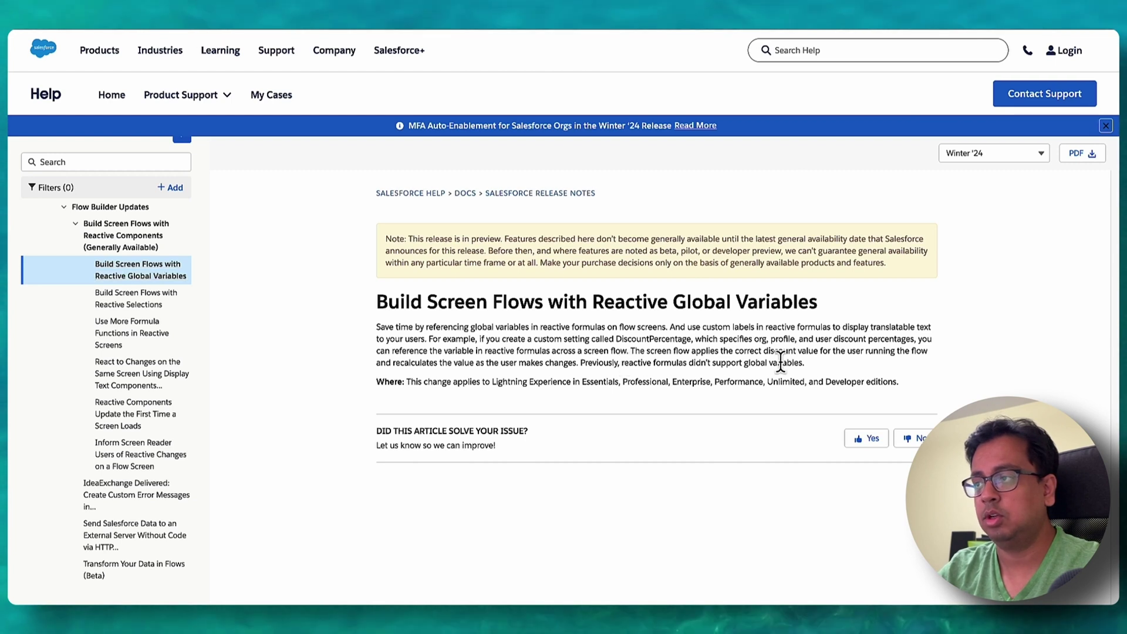
# Step: Highlight the sentence on missing global variable support, then open the Reactive Selections release note
pyautogui.moveTo(801, 363); pyautogui.dragTo(629, 362)
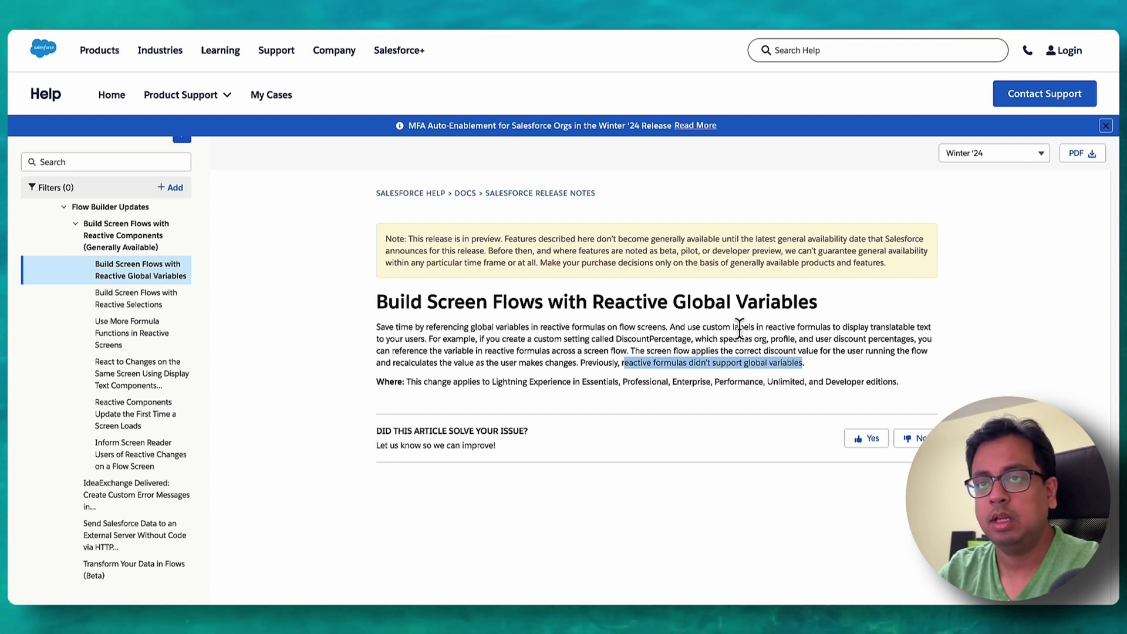
pyautogui.click(175, 301)
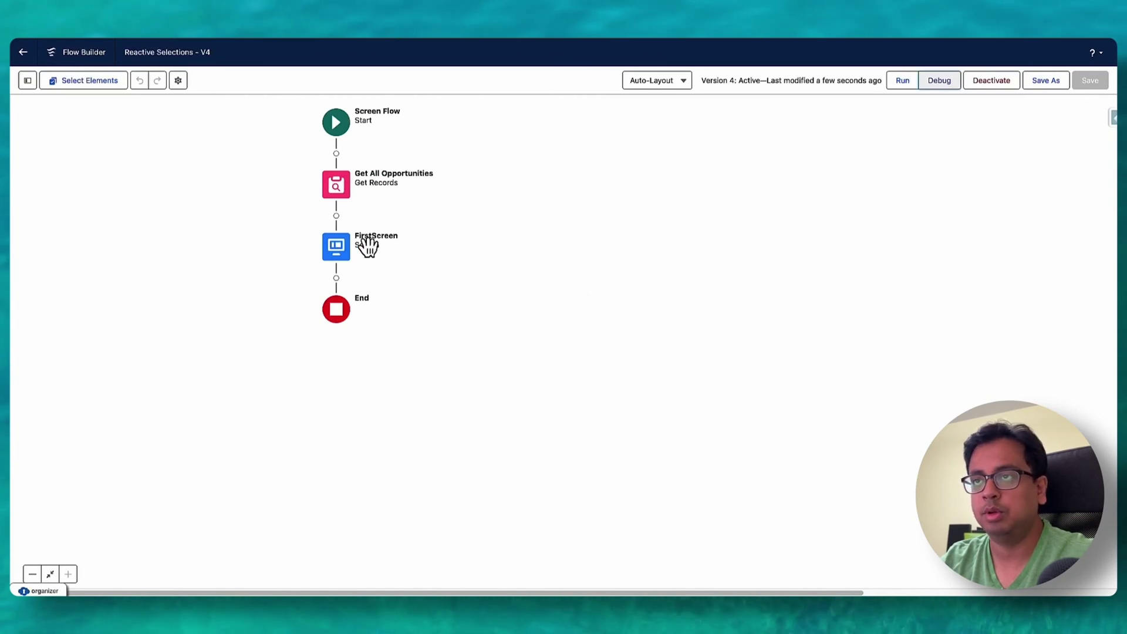
# Step: Inspect the Get All Opportunities settings, close them, and open FirstScreen for editing
pyautogui.click(336, 185)
pyautogui.doubleClick(337, 191)
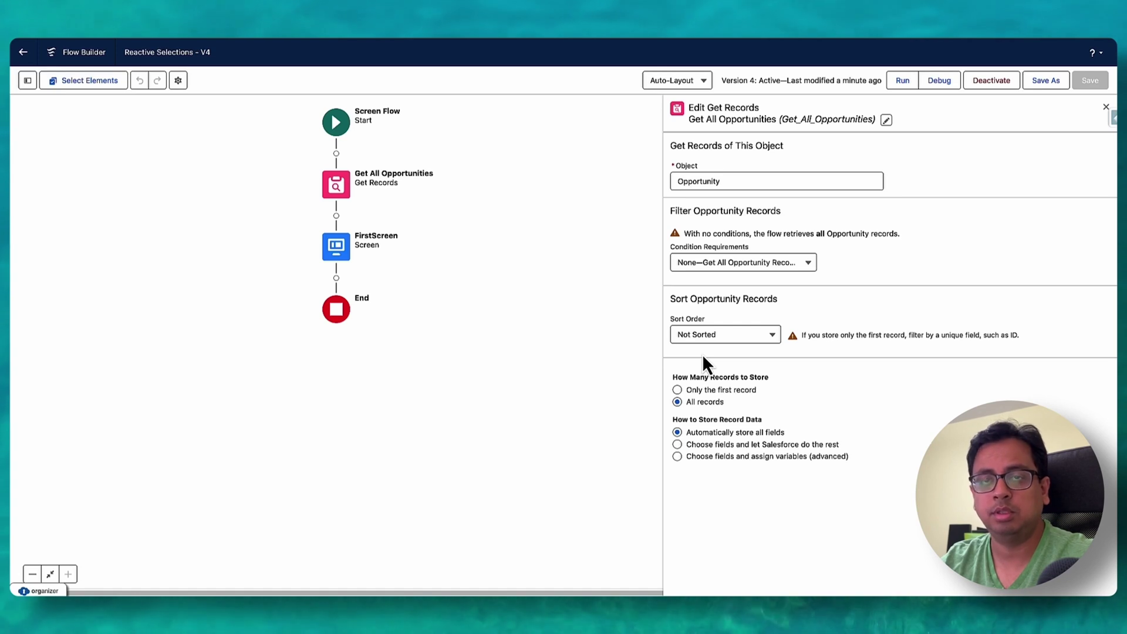
pyautogui.click(1104, 108)
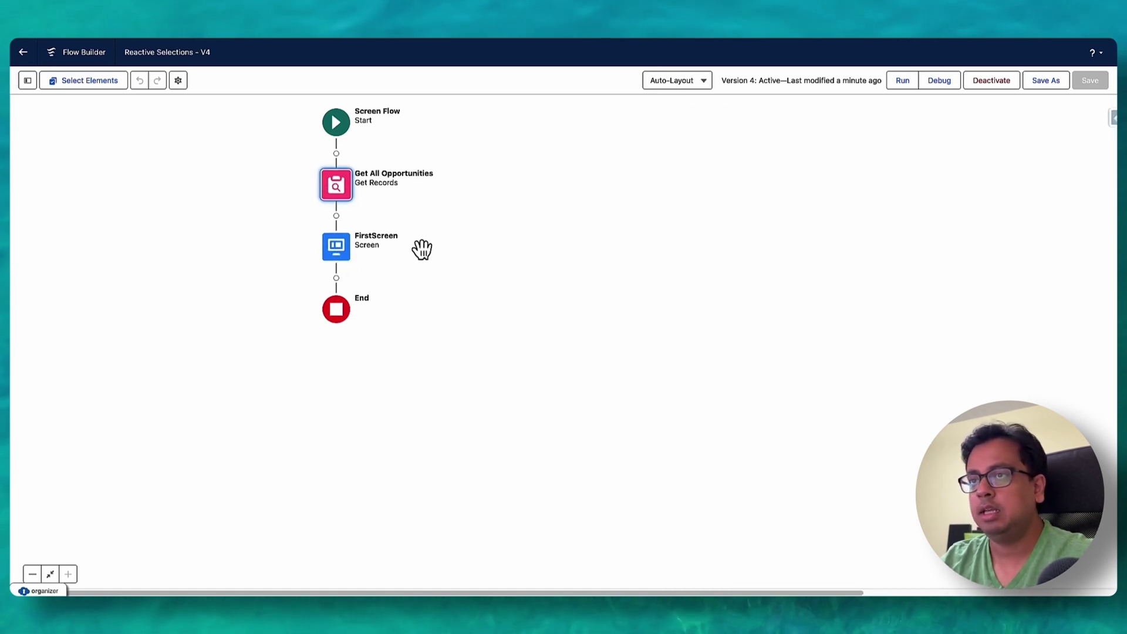
pyautogui.doubleClick(335, 248)
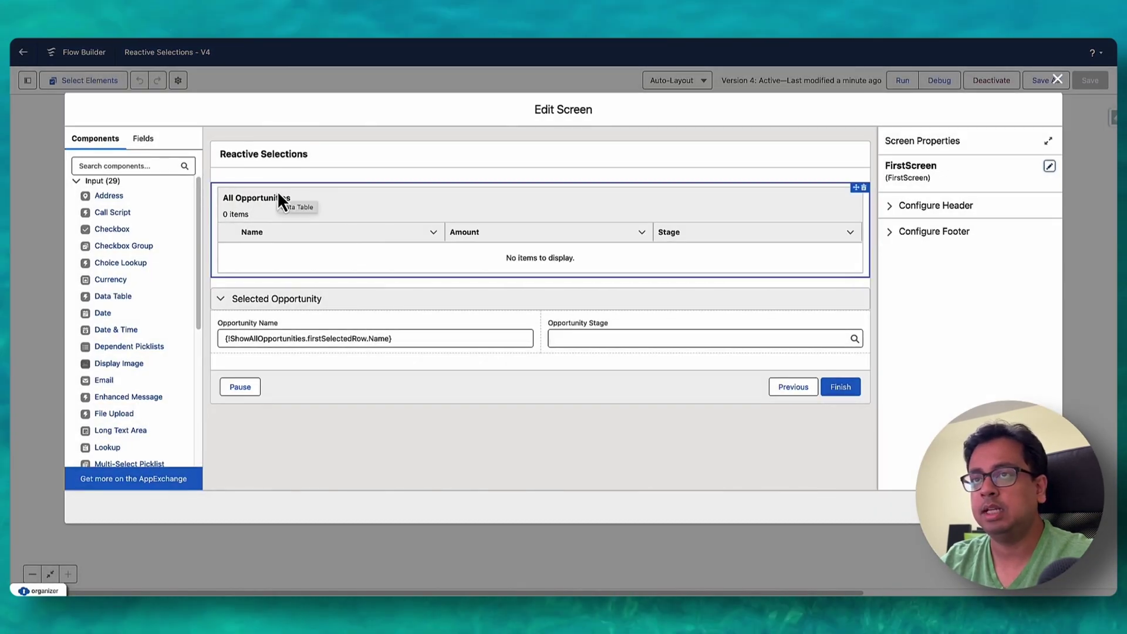
# Step: Set the All Opportunities data table's row selection to Single
pyautogui.click(295, 216)
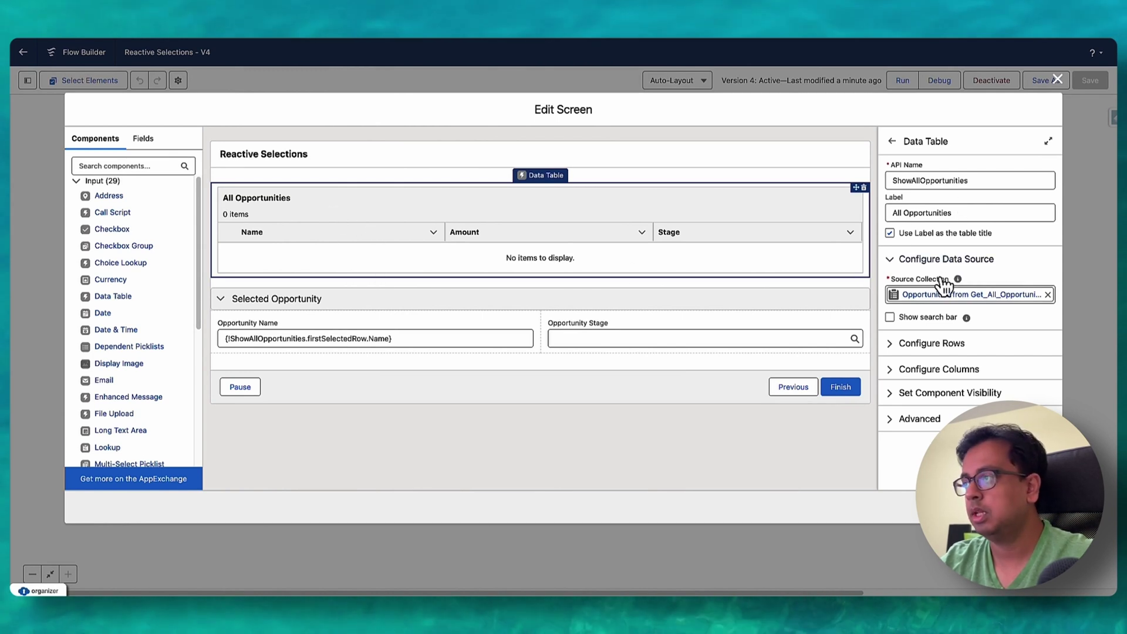
pyautogui.click(892, 345)
pyautogui.click(890, 388)
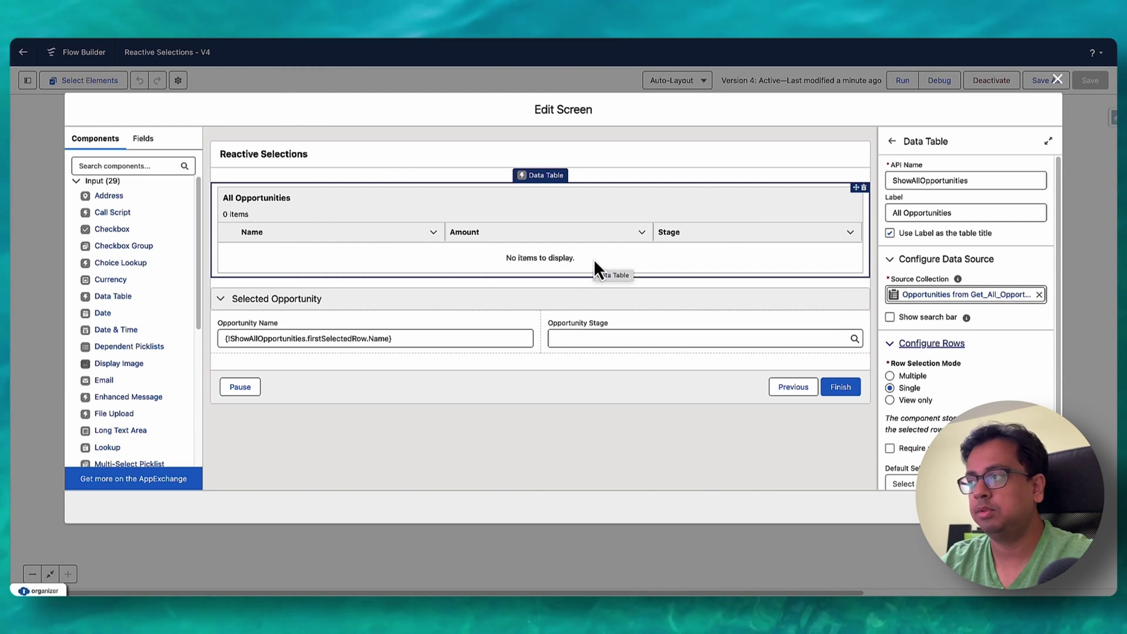
pyautogui.scroll(-3, 1005, 375)
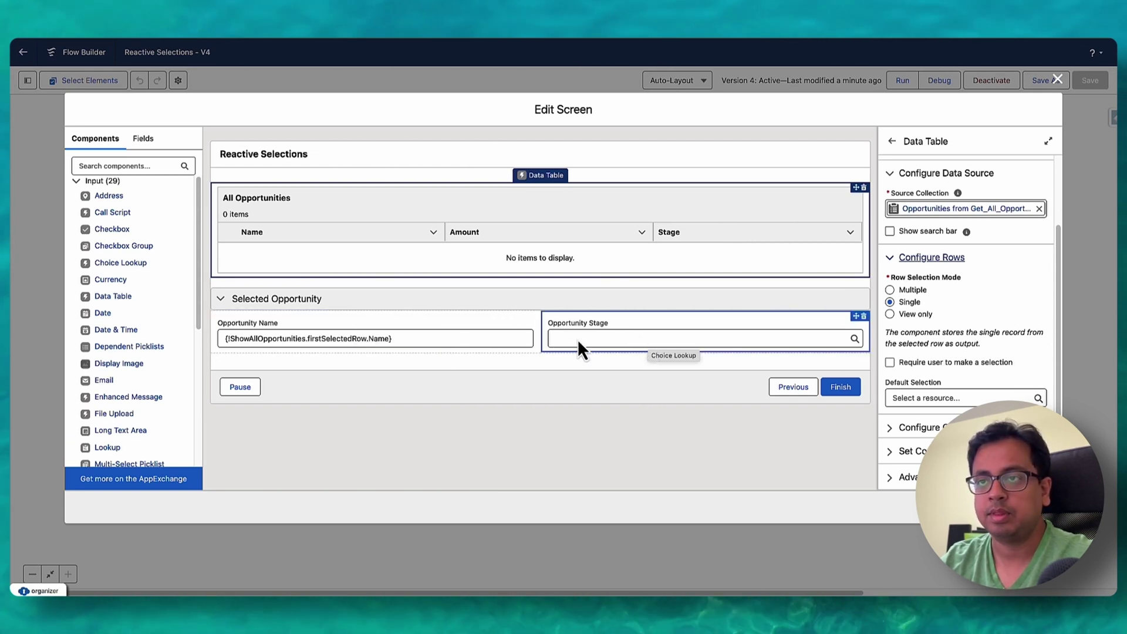
# Step: Review Opportunity Name and Opportunity Stage field settings, then close the editor and choose Save As
pyautogui.click(406, 301)
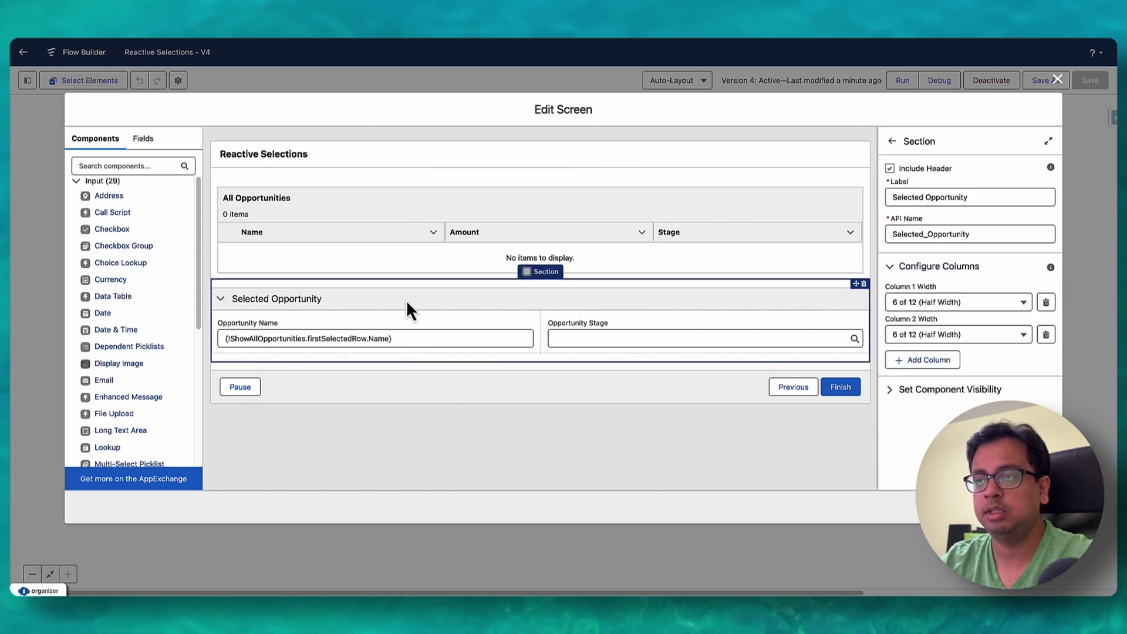
pyautogui.click(410, 327)
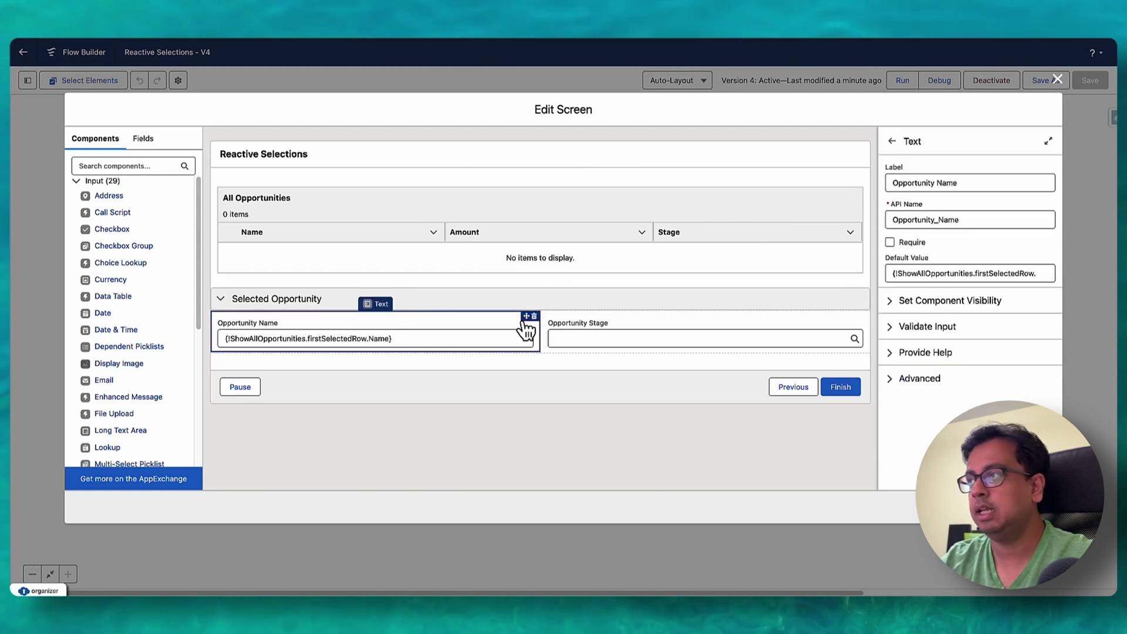
pyautogui.click(677, 321)
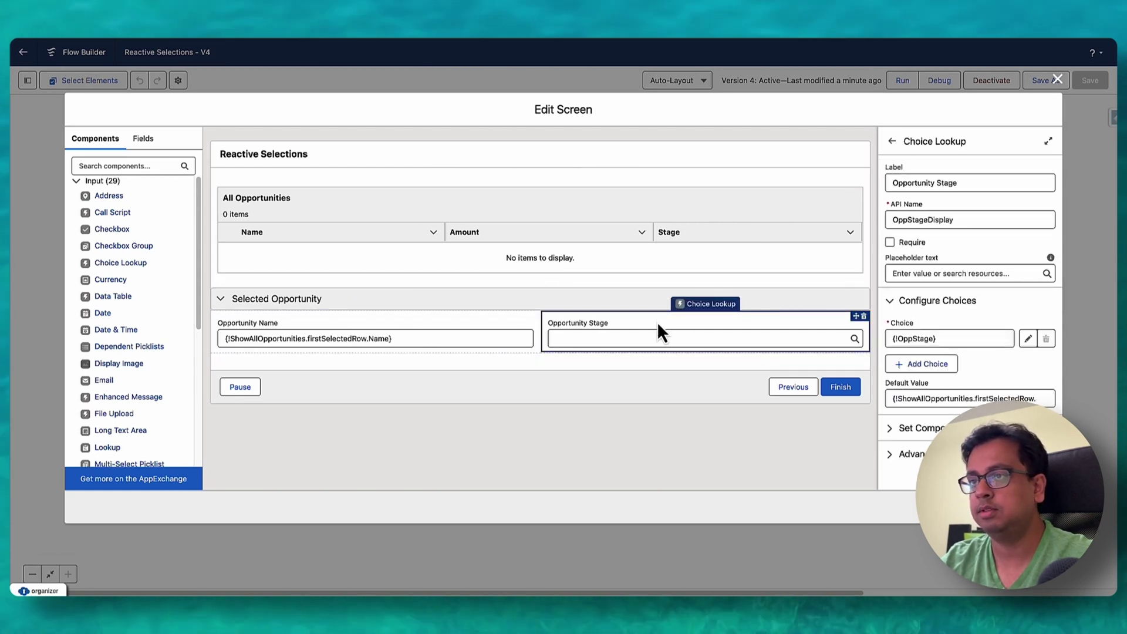
pyautogui.click(427, 326)
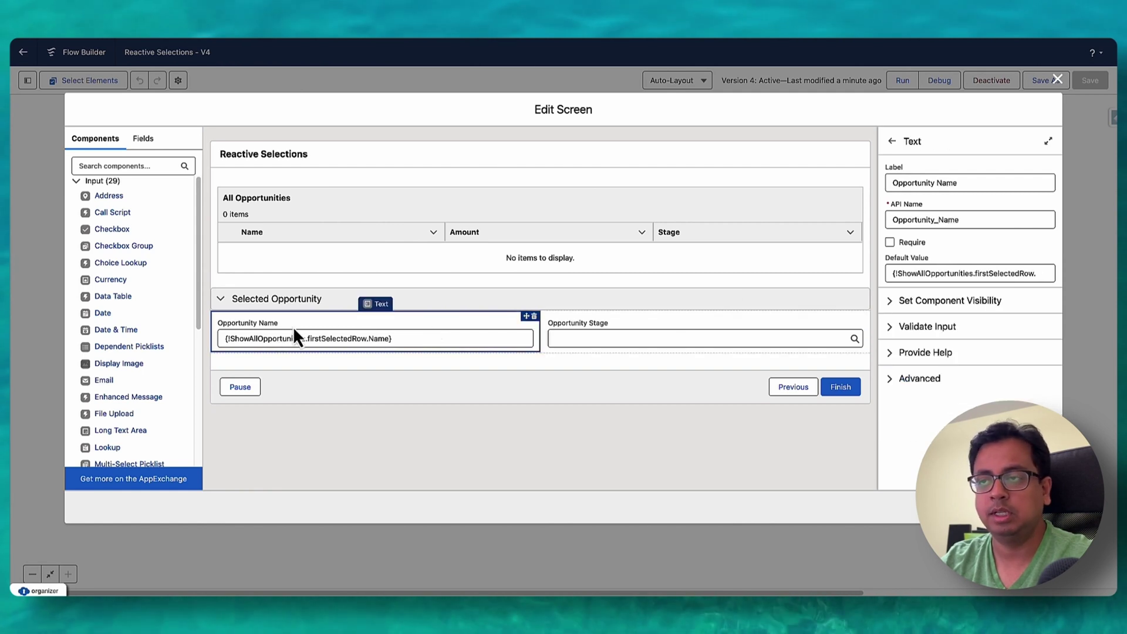
pyautogui.click(646, 319)
pyautogui.click(410, 324)
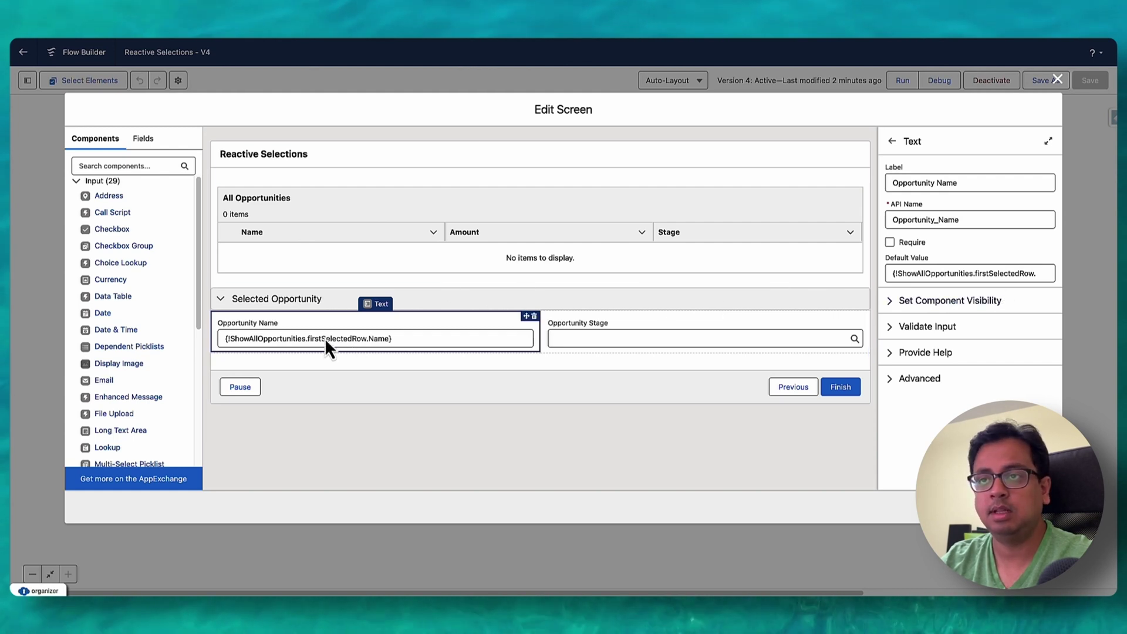
pyautogui.click(618, 336)
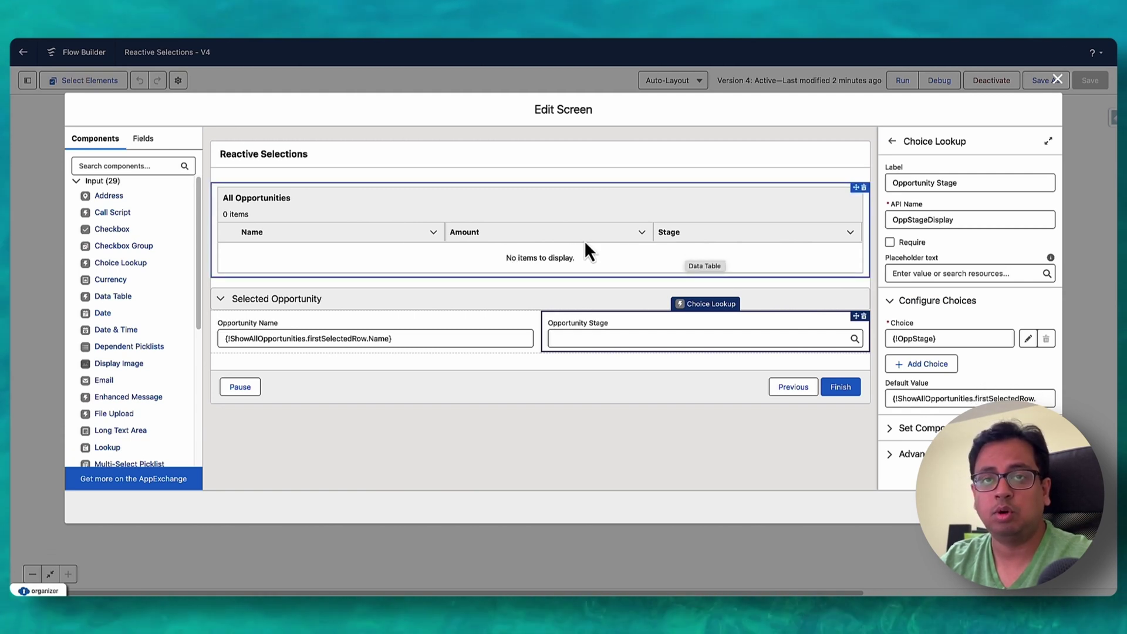
pyautogui.click(1017, 392)
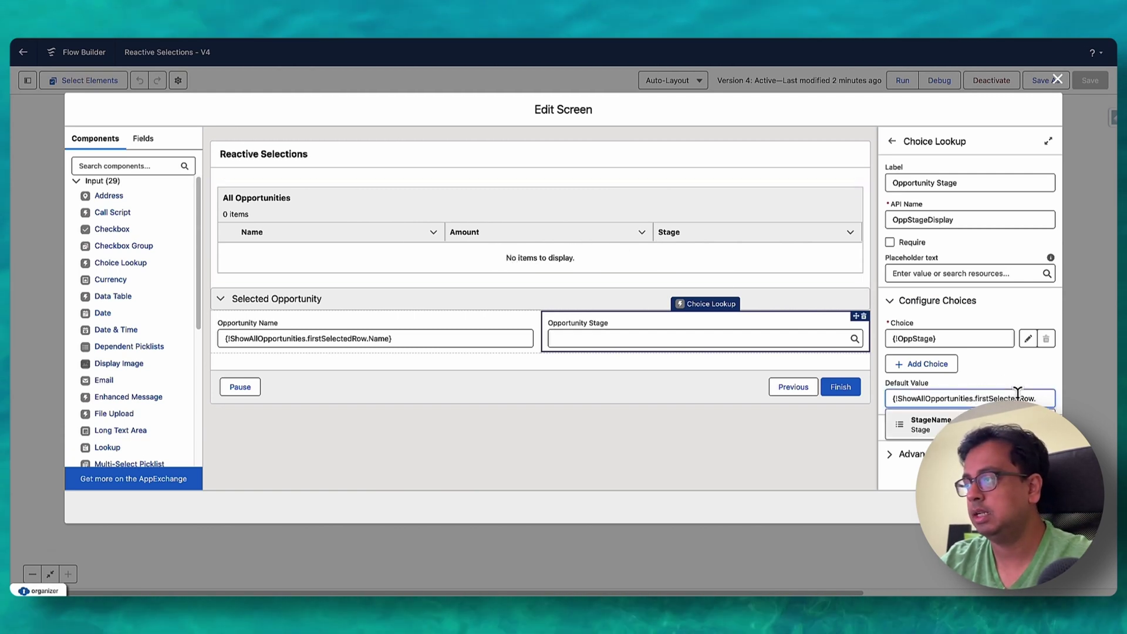
pyautogui.click(1057, 79)
pyautogui.click(1044, 82)
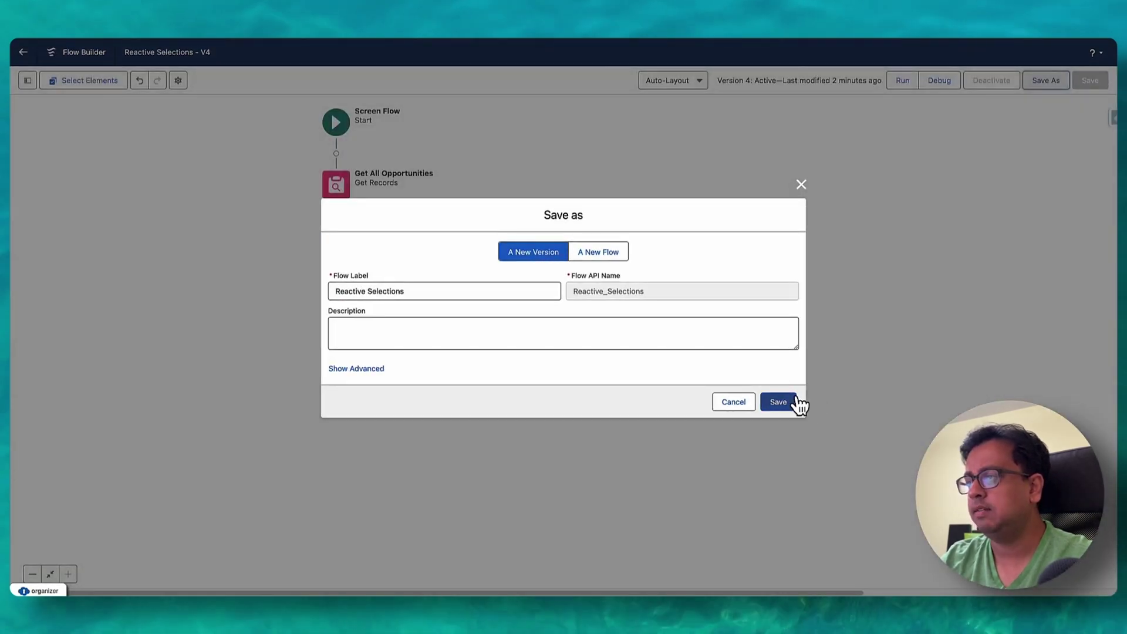
# Step: Save a new version, debug it, and select the Edge SLA and Pyramid Emergency Generators opportunities
pyautogui.click(780, 398)
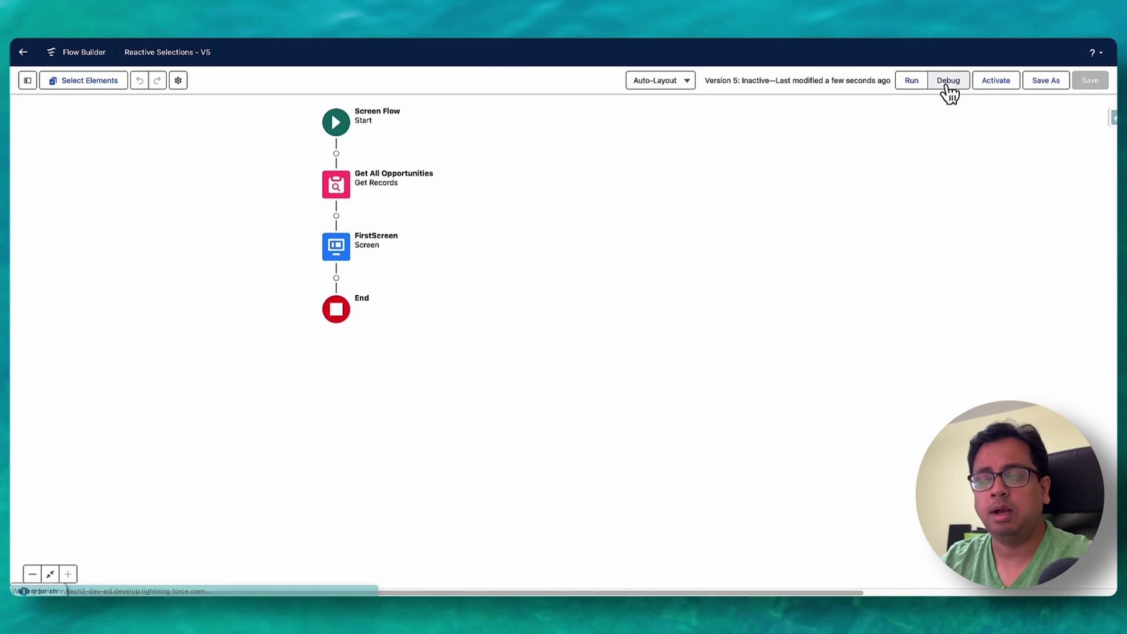
pyautogui.click(947, 90)
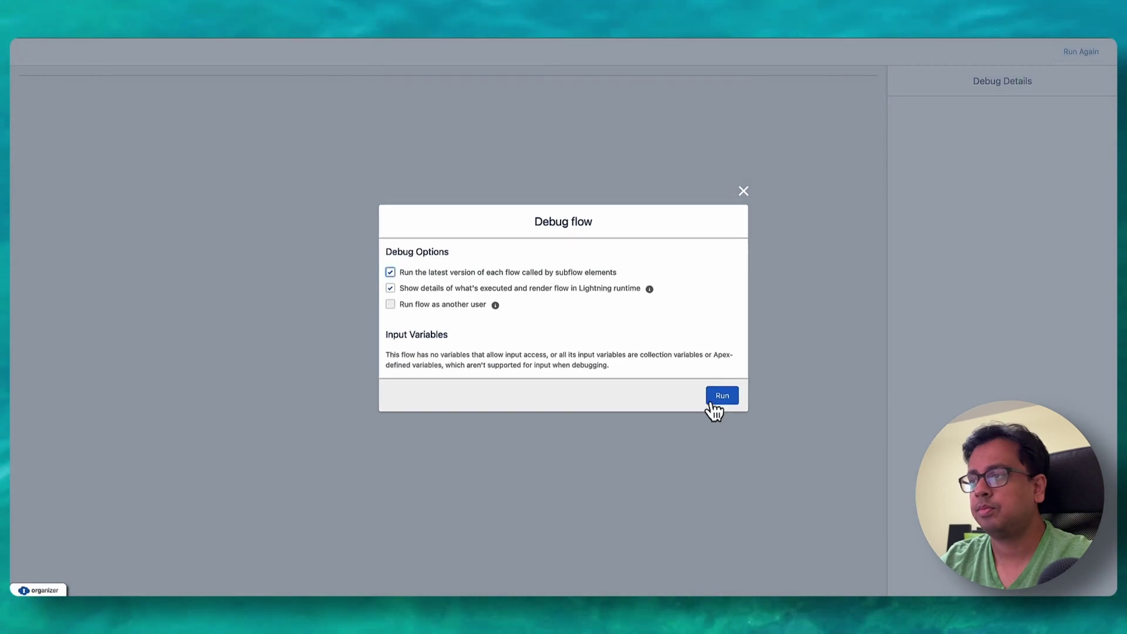
pyautogui.click(713, 404)
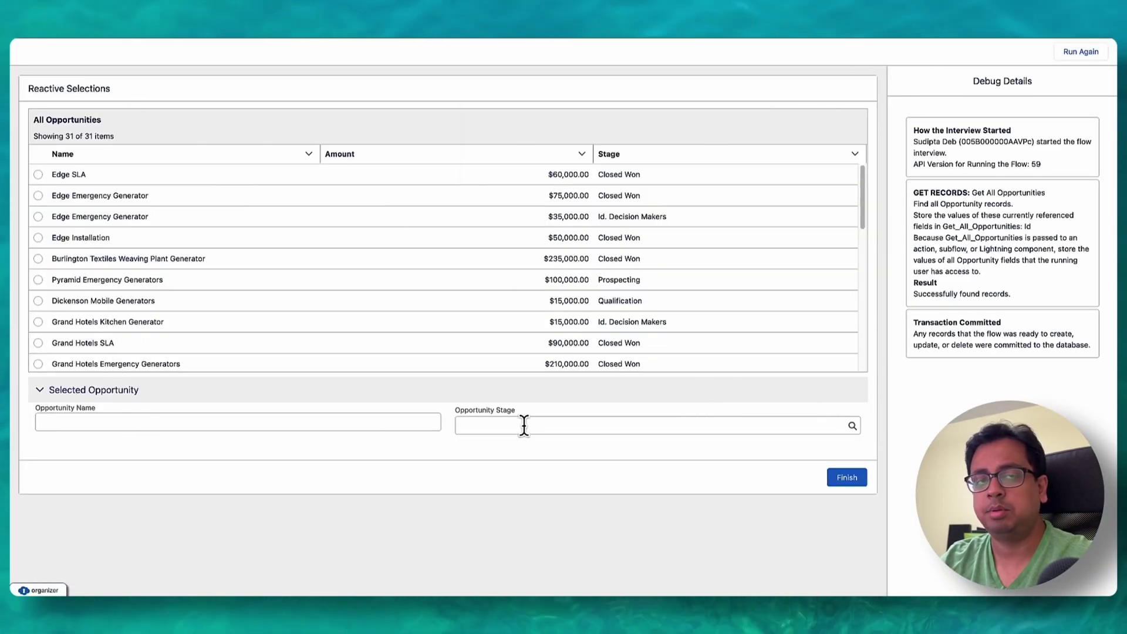
pyautogui.click(39, 175)
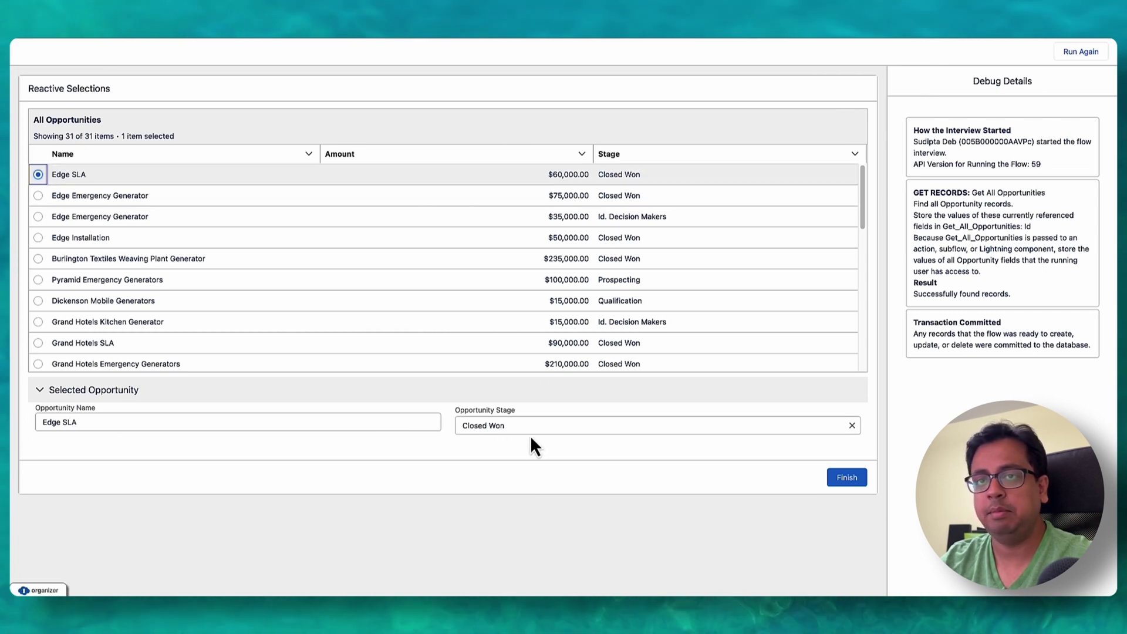
pyautogui.click(38, 280)
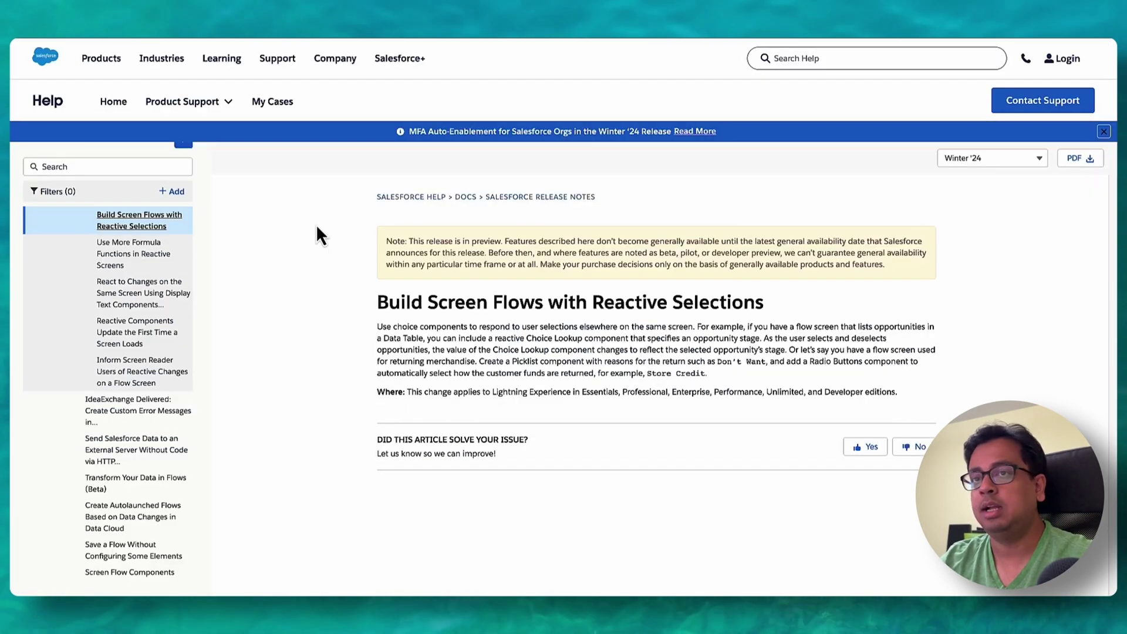
# Step: Open the 'Use More Formula Functions in Reactive Screens' release note from the Help sidebar
pyautogui.click(150, 266)
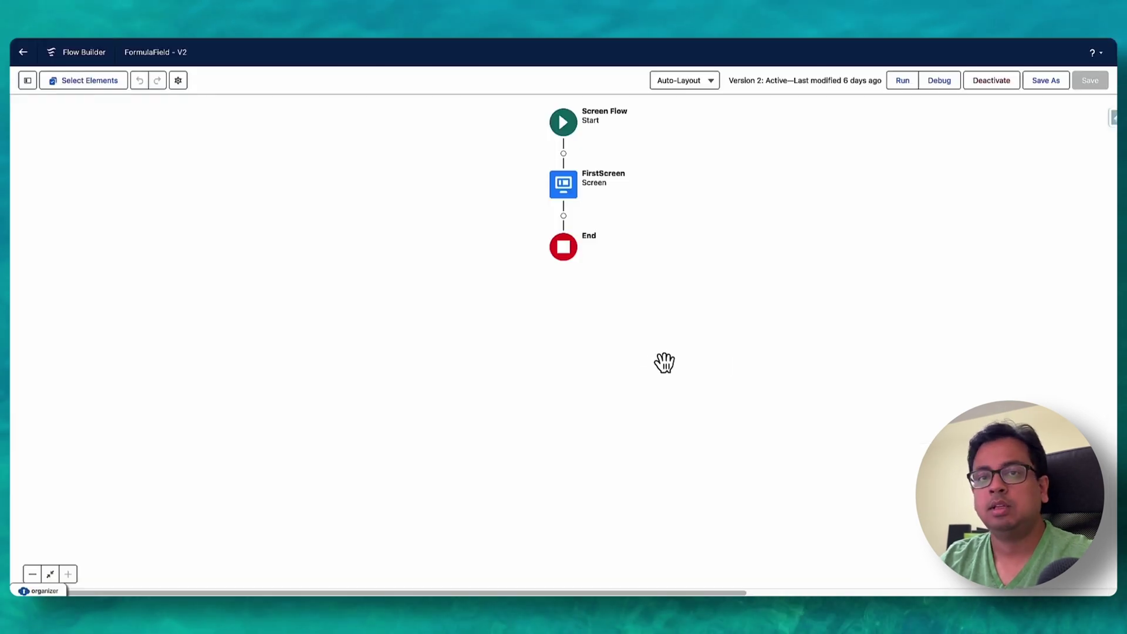
# Step: Review FirstScreen's Substitute, With, Final Product and USD-to-CAD fields, then start a debug run
pyautogui.doubleClick(577, 189)
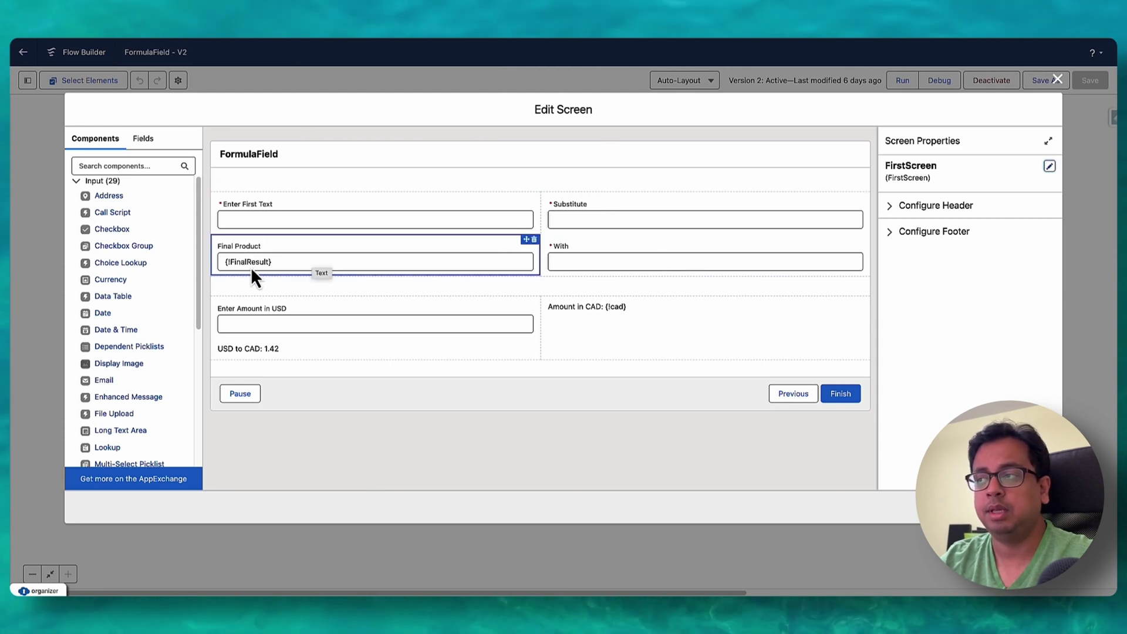
pyautogui.press('Escape')
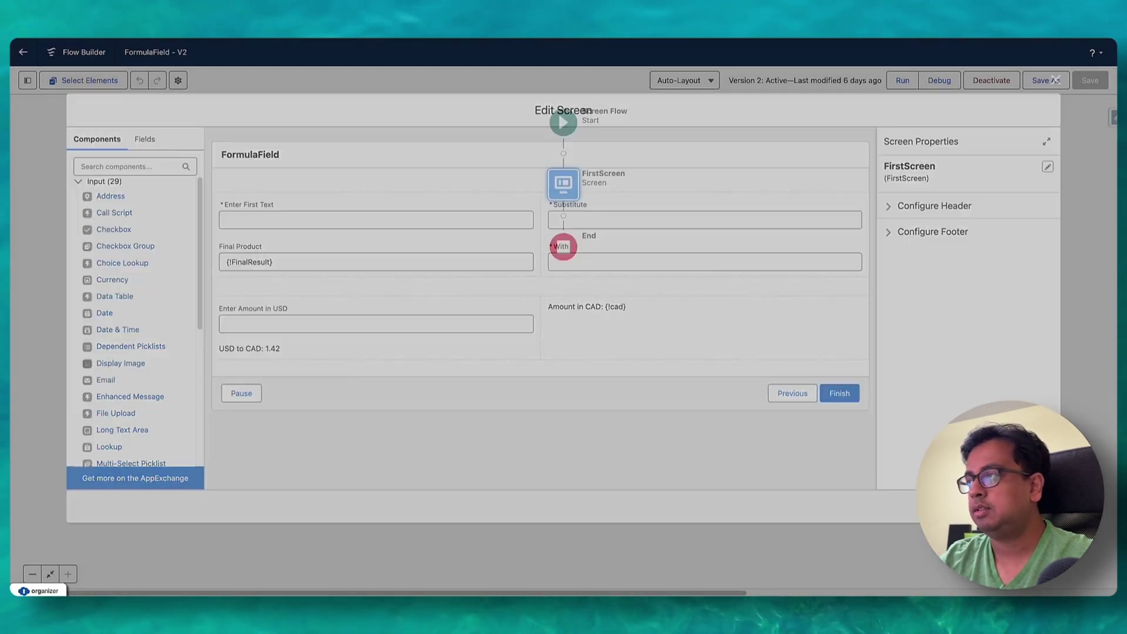
pyautogui.click(942, 82)
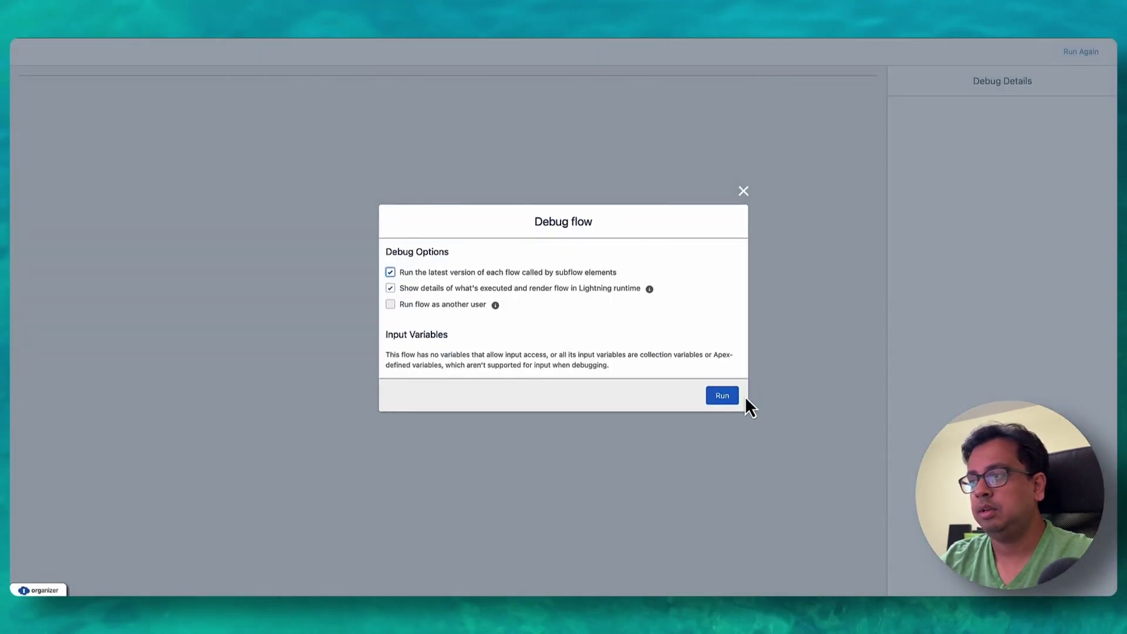
# Step: Run the debug, enter 'World' in Substitute and a person's name in With
pyautogui.click(722, 398)
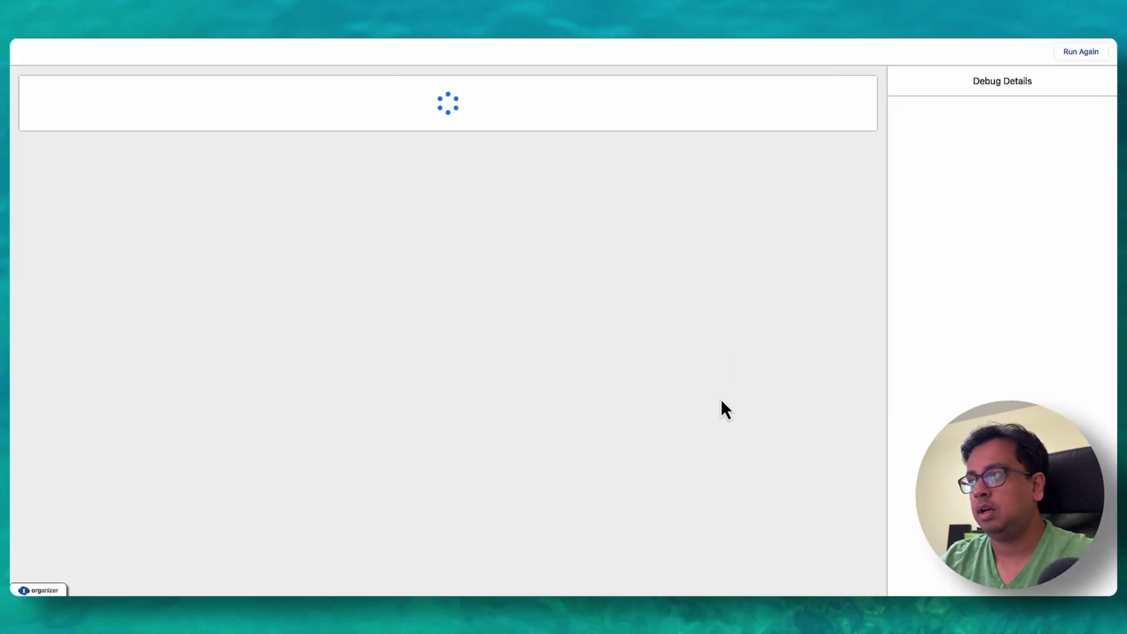
pyautogui.click(206, 127)
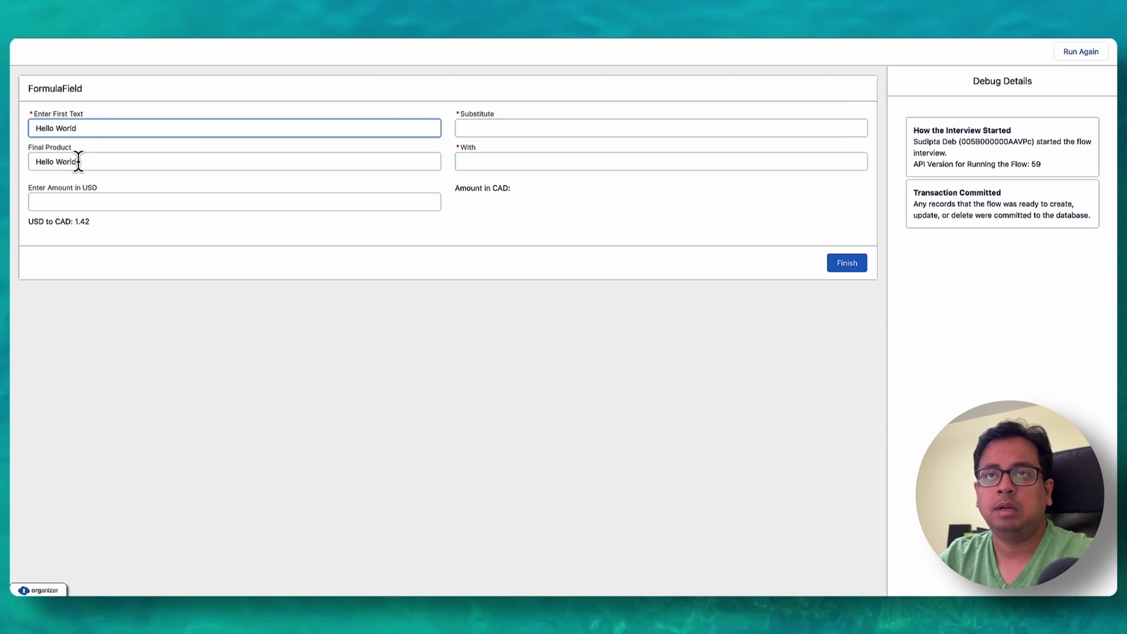
pyautogui.click(466, 127)
pyautogui.write('World')
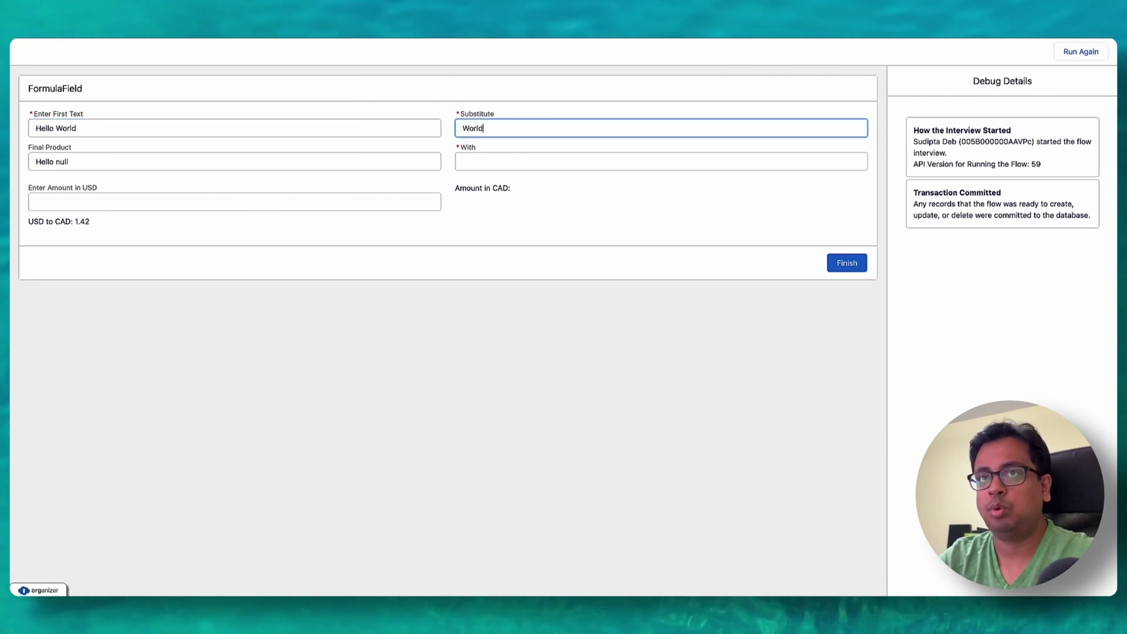
pyautogui.click(476, 165)
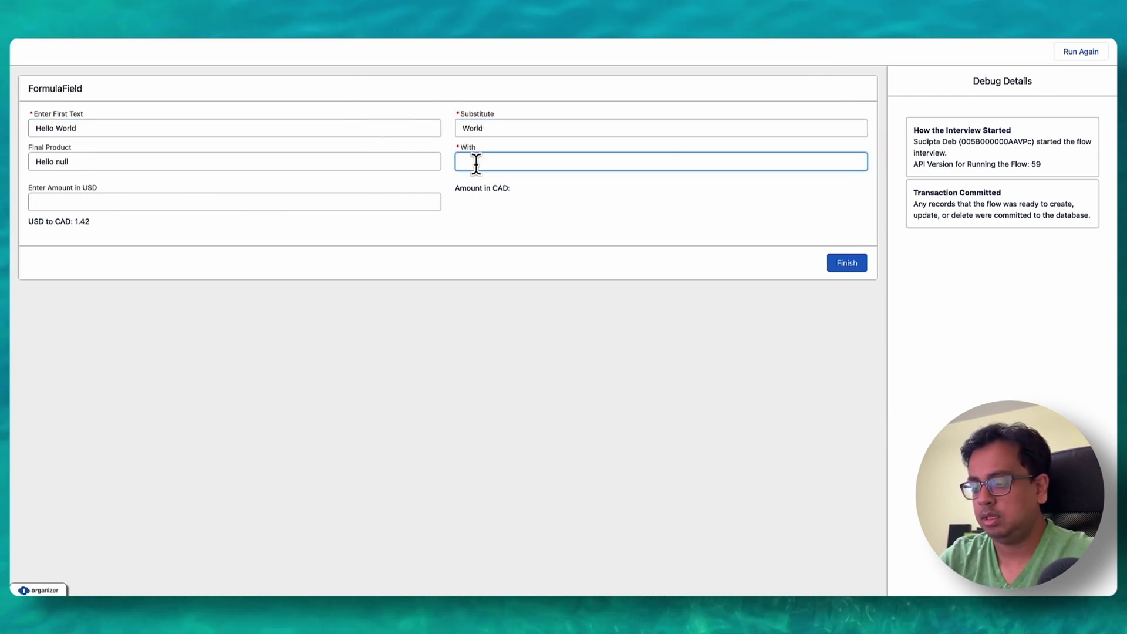
pyautogui.write('Sudipta D')
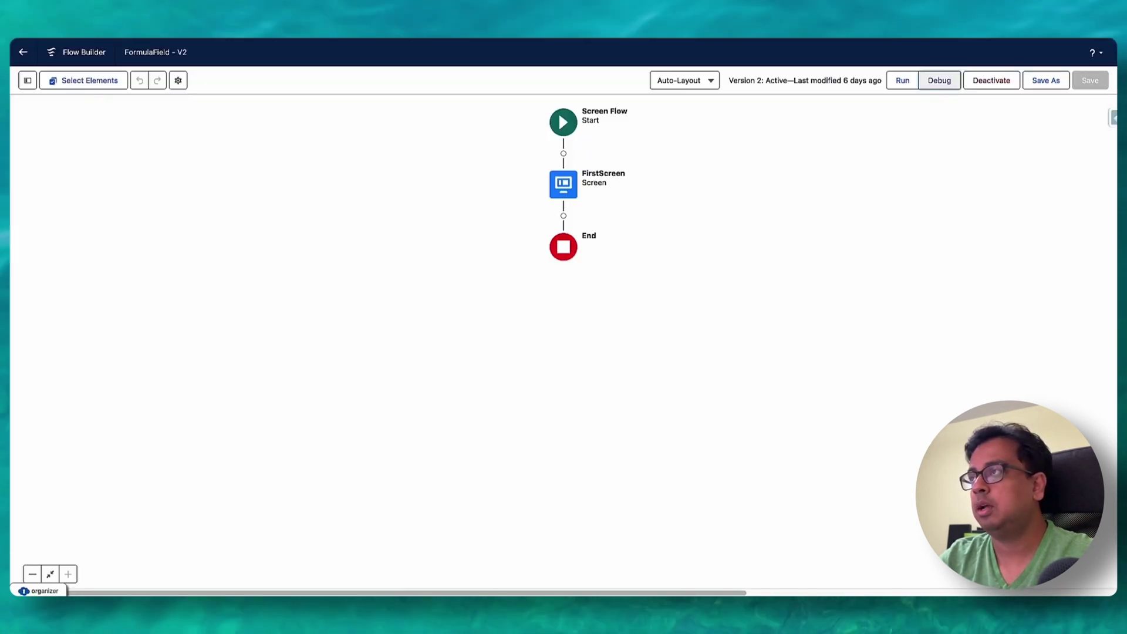
# Step: Inspect FirstScreen's text-field section and the FinalResult formula, leaving both unchanged
pyautogui.doubleClick(578, 185)
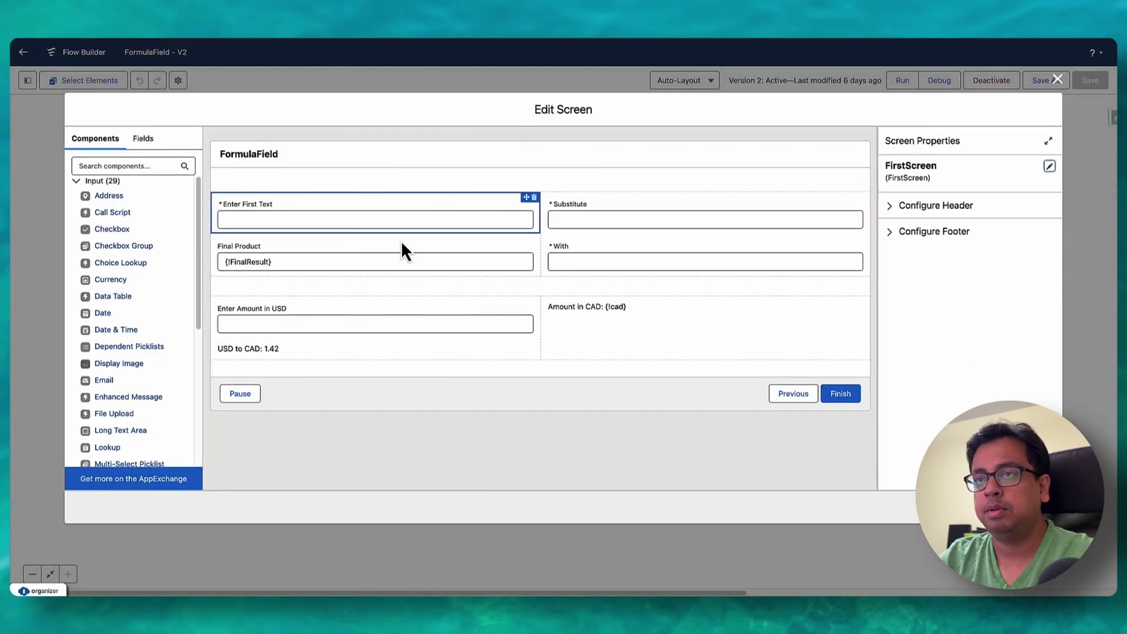
pyautogui.click(306, 267)
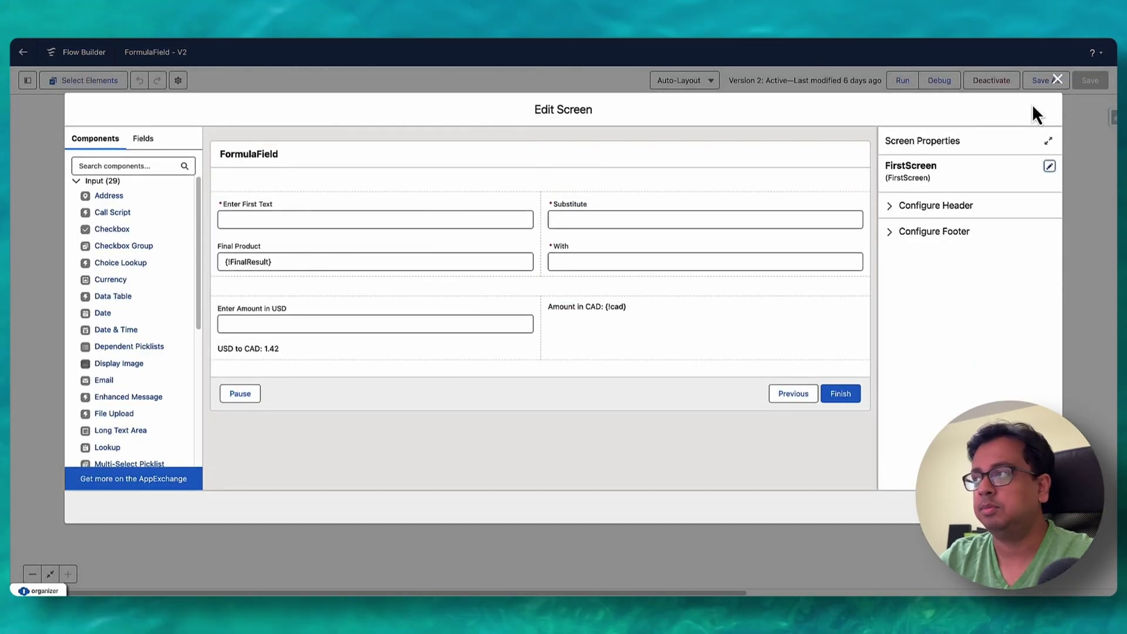
pyautogui.click(1058, 82)
pyautogui.click(28, 81)
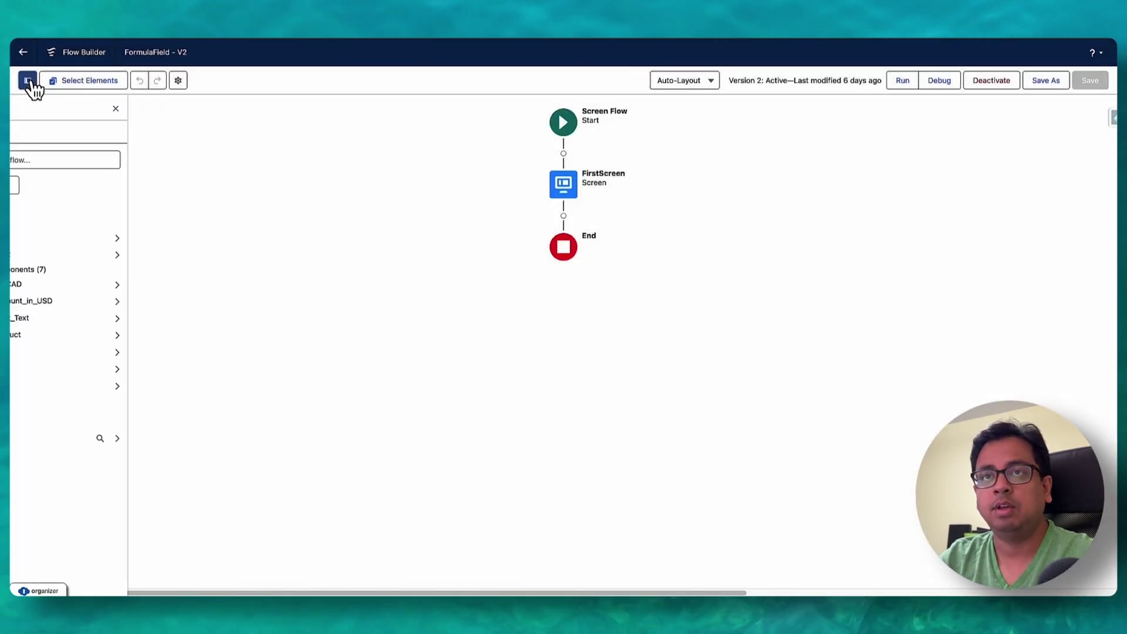
pyautogui.doubleClick(68, 256)
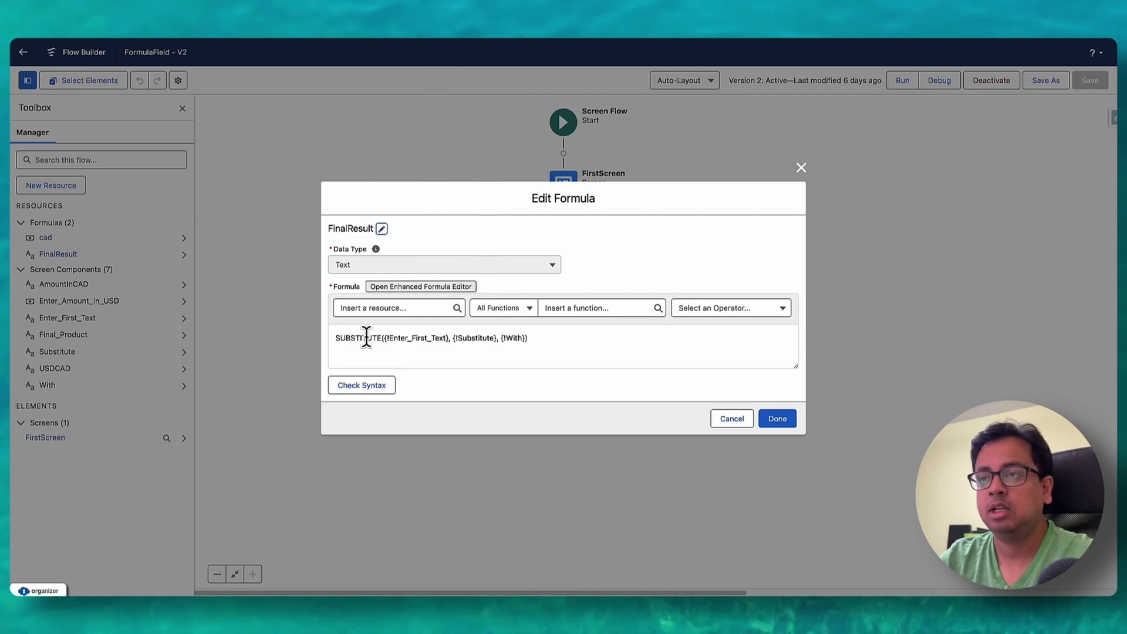
pyautogui.click(732, 419)
# Step: Inspect the Enter Amount in USD field and the cad formula multiplying it by 1.42
pyautogui.doubleClick(566, 179)
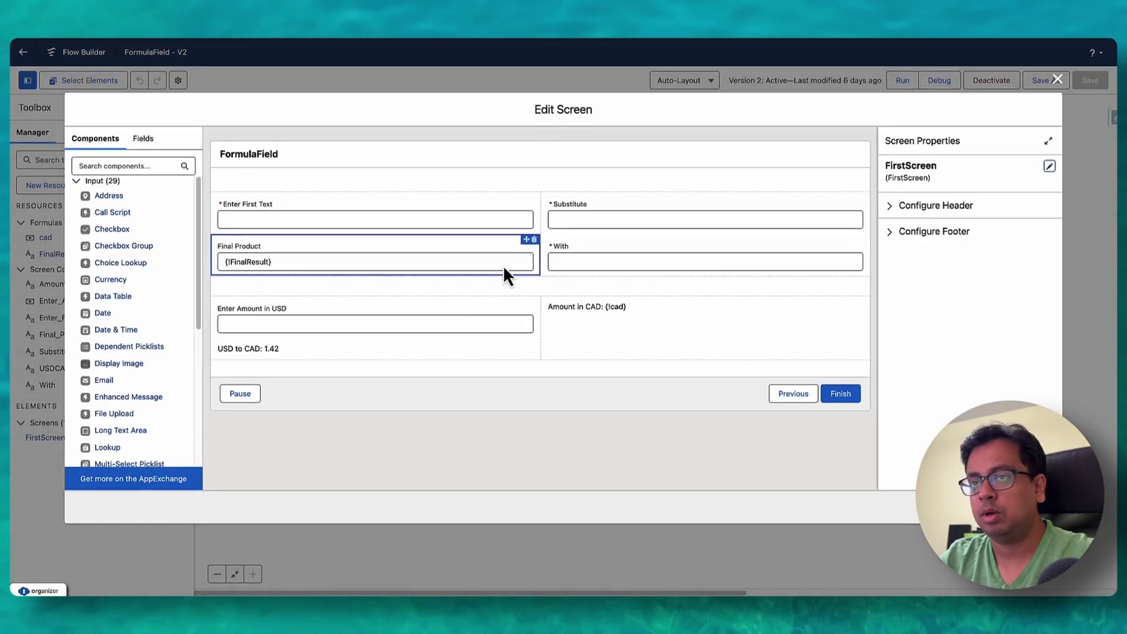
pyautogui.click(391, 324)
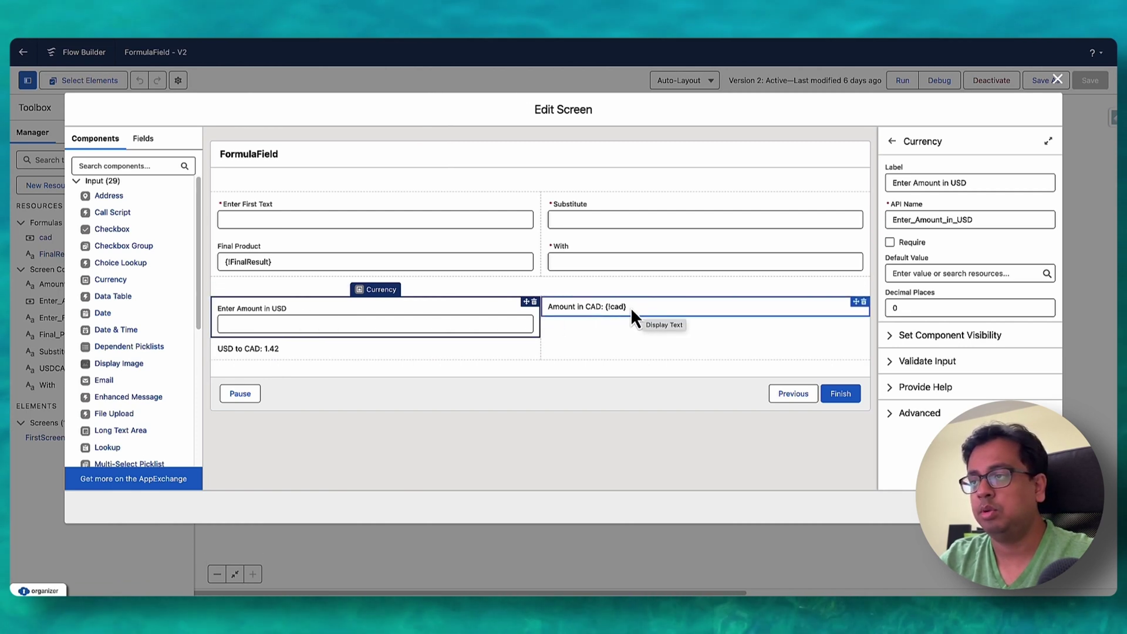
pyautogui.click(1058, 81)
pyautogui.click(48, 238)
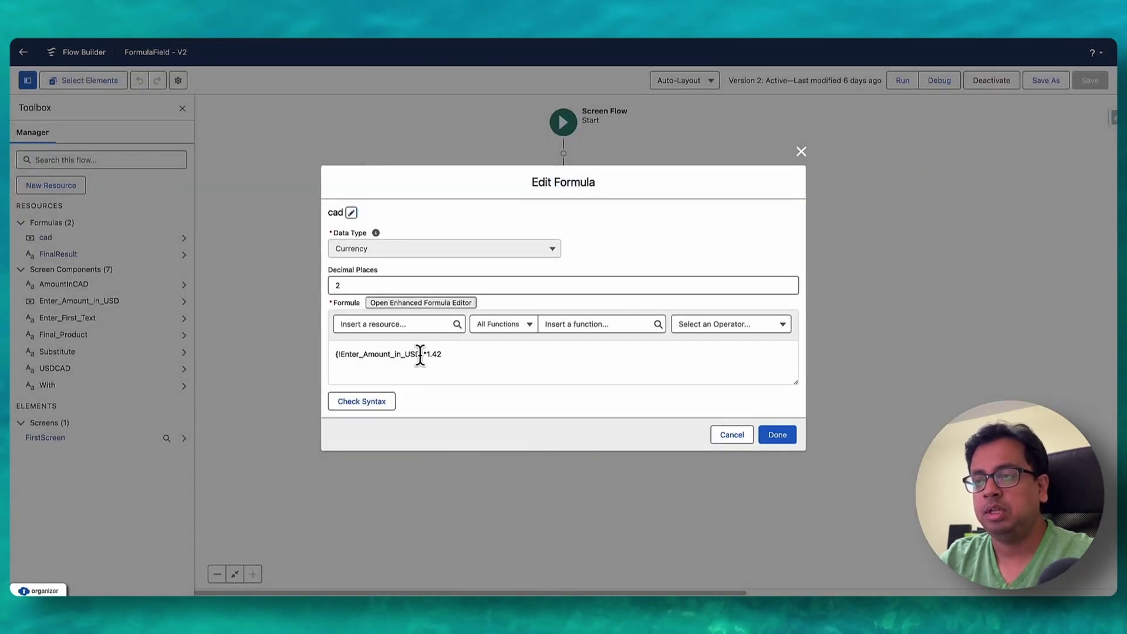
pyautogui.click(732, 435)
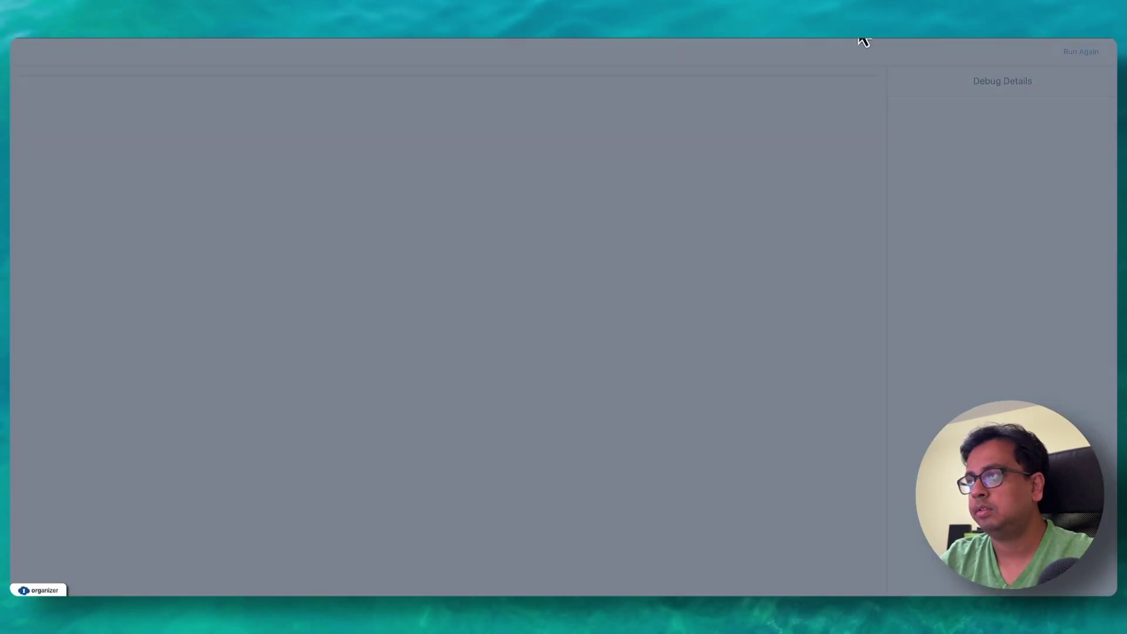
# Step: Run the debug and enter 100 in Enter Amount in USD, giving 142 in CAD
pyautogui.click(726, 402)
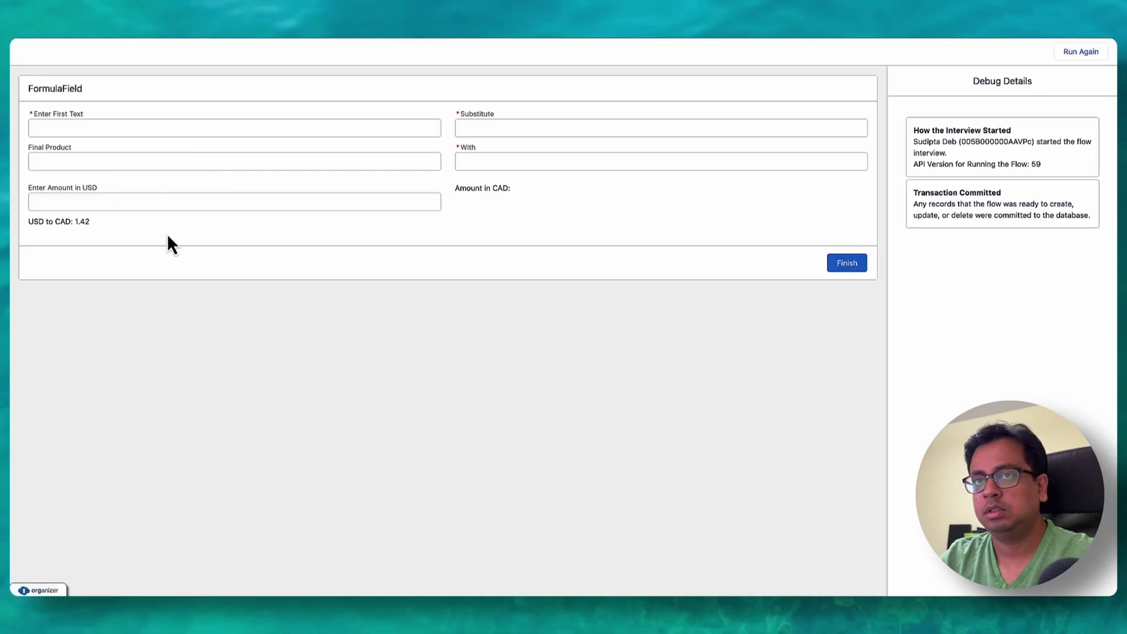
pyautogui.click(126, 201)
pyautogui.write('100')
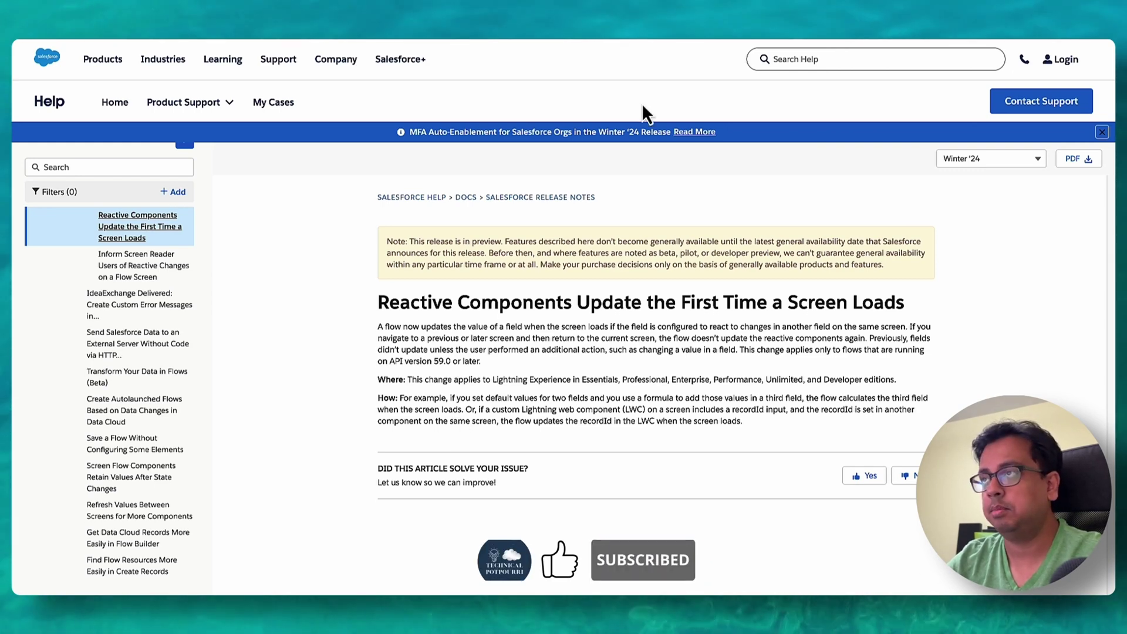
# Step: Check the default values of Enter Number 1, Enter Number 2 and the {!add} Addition field
pyautogui.hotkey('ctrl', 'Tab')
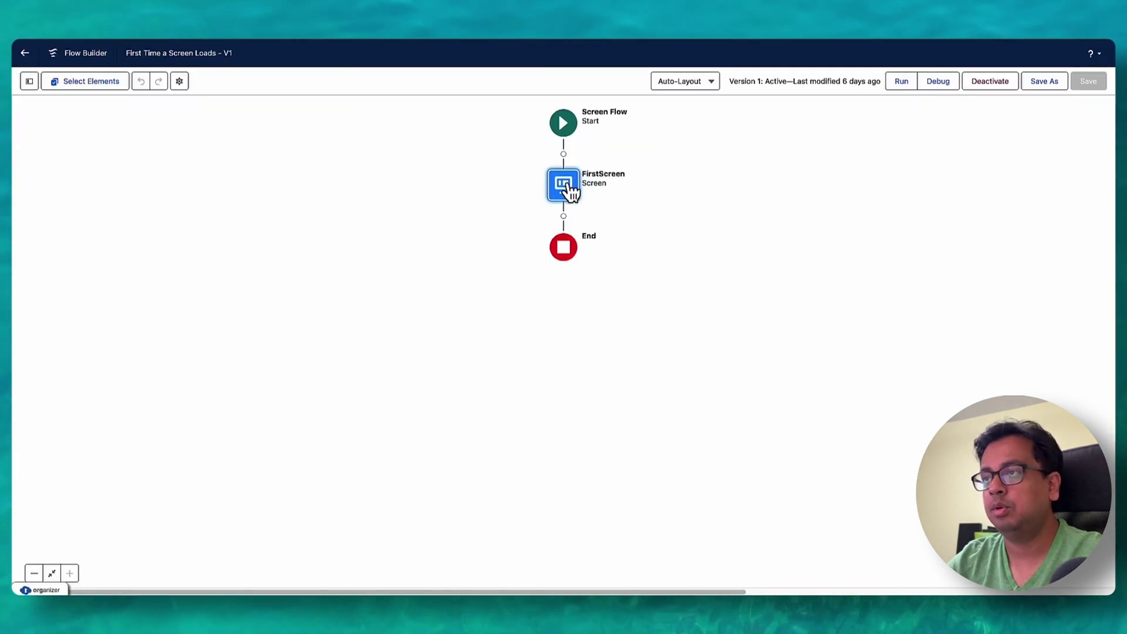
pyautogui.doubleClick(566, 186)
pyautogui.click(326, 206)
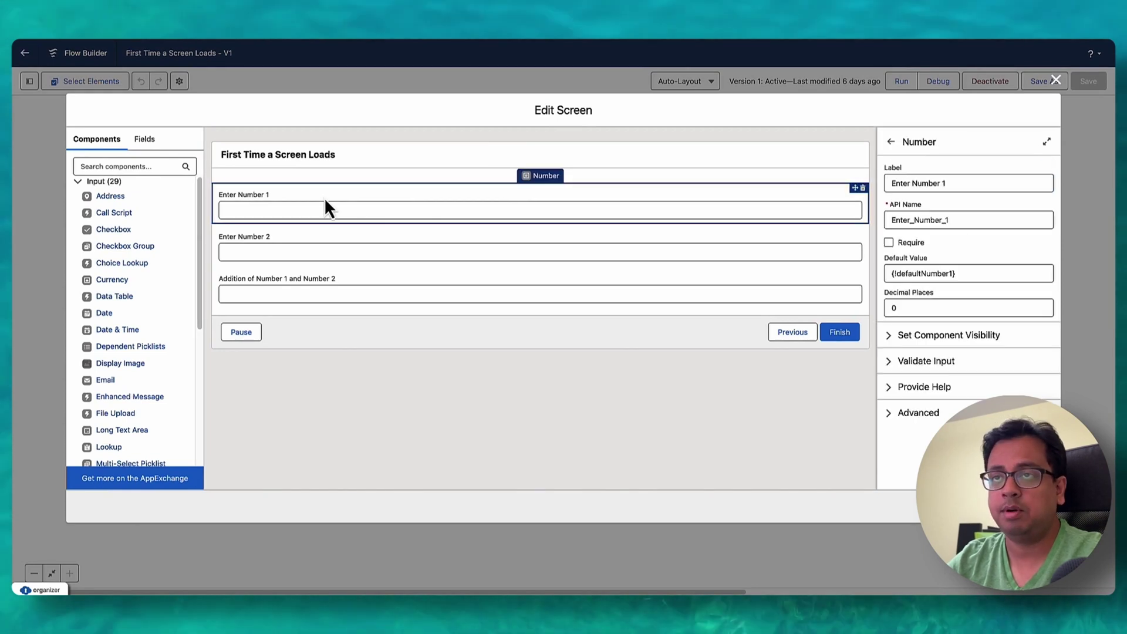
pyautogui.click(307, 240)
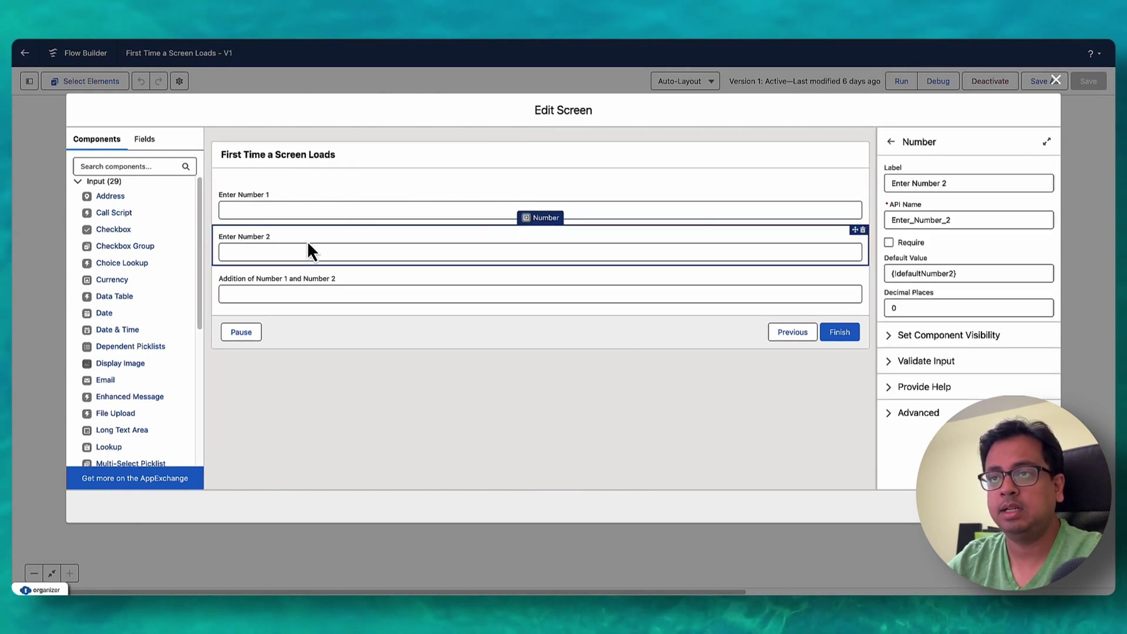
pyautogui.click(294, 284)
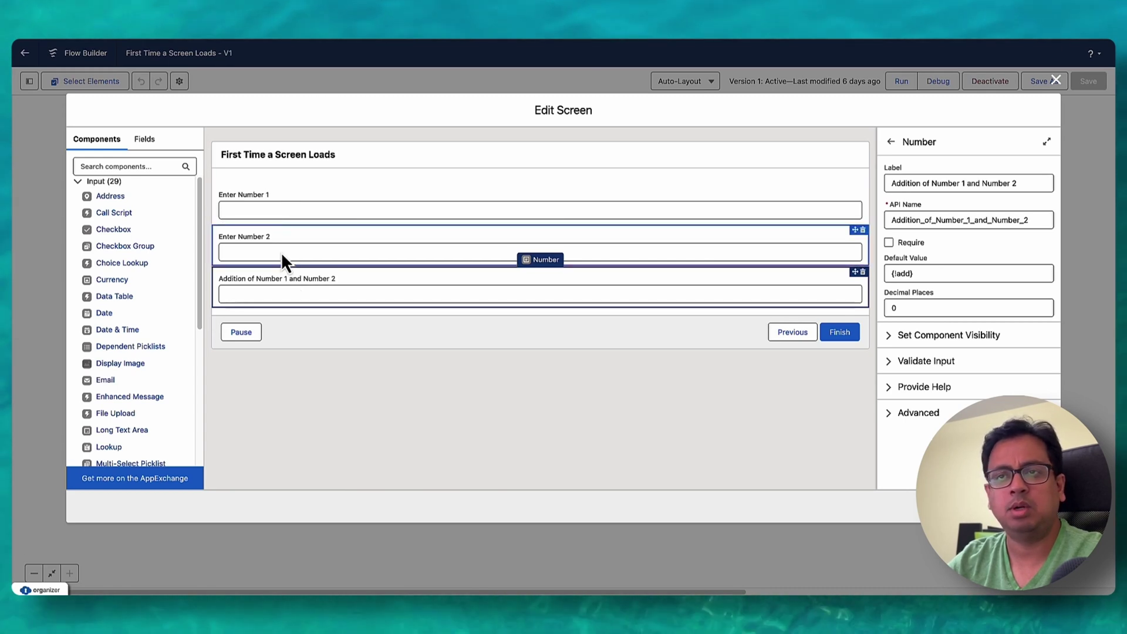
pyautogui.click(284, 208)
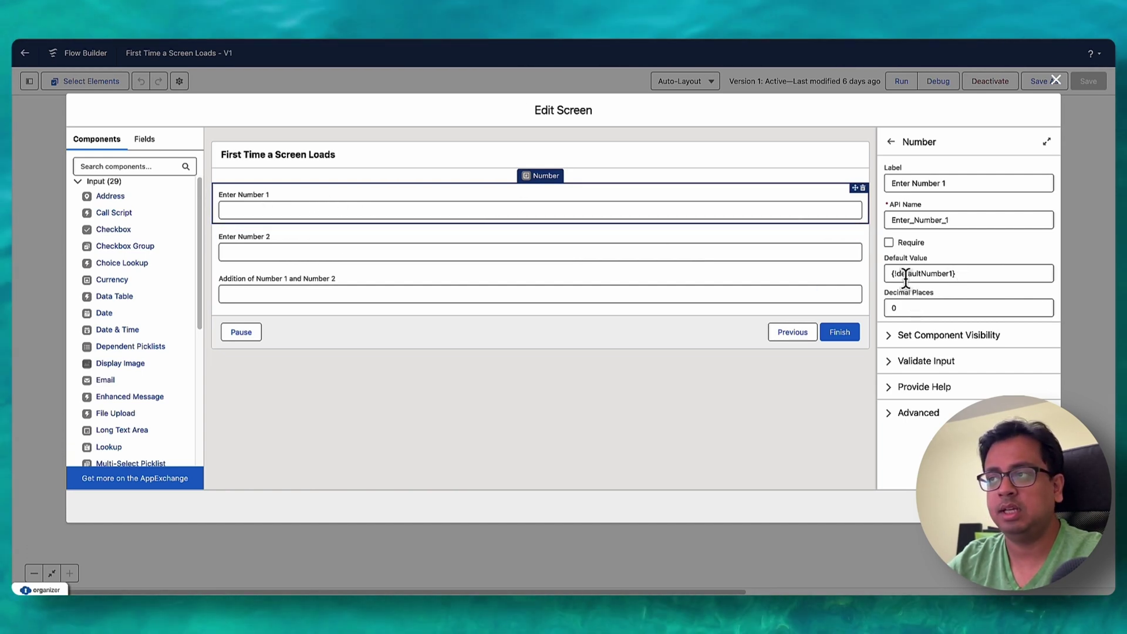
pyautogui.click(358, 255)
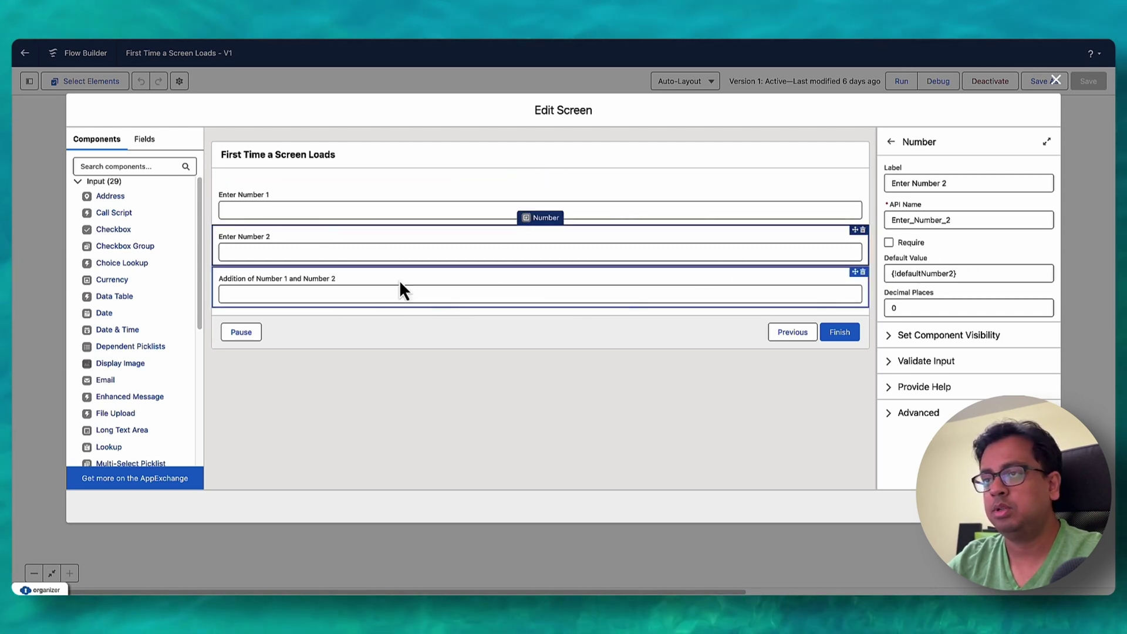
pyautogui.click(371, 297)
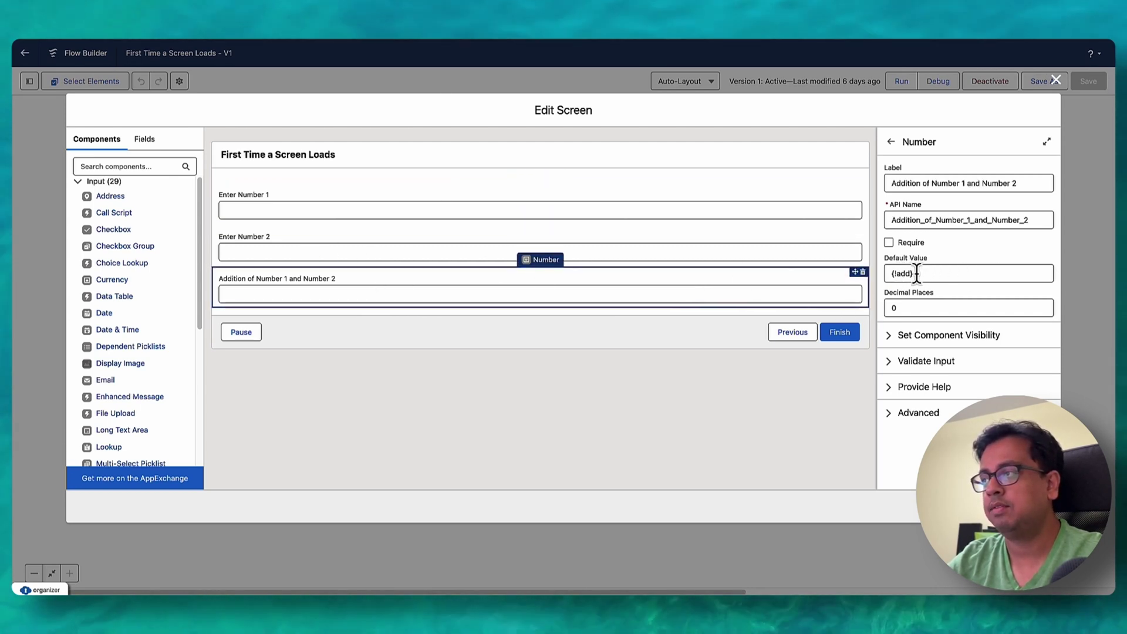
pyautogui.press('Escape')
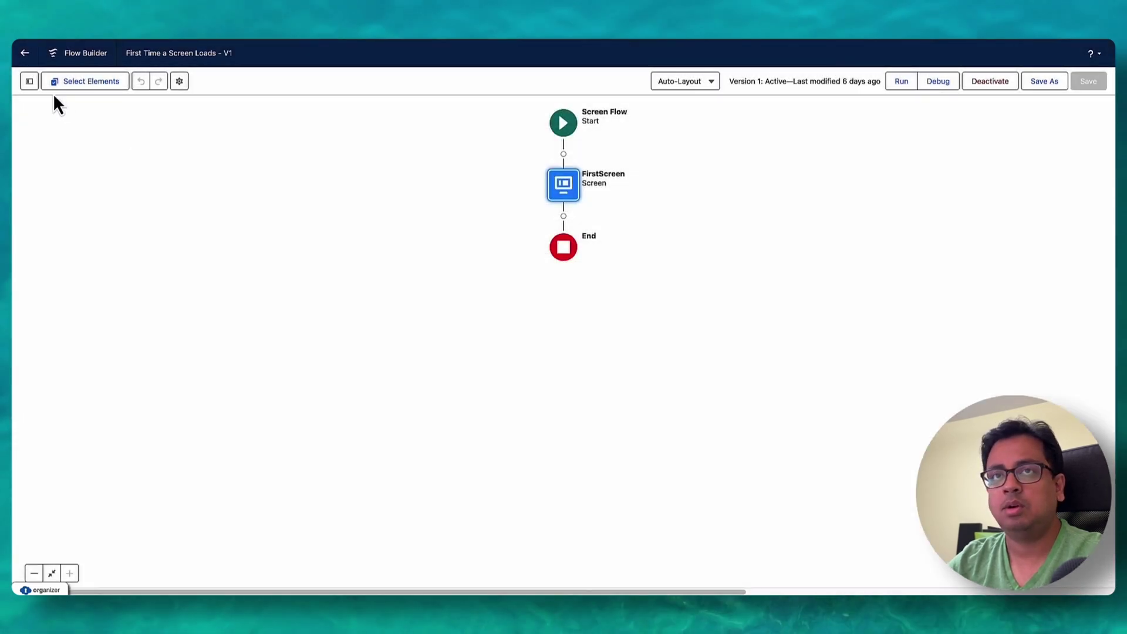
# Step: Check the defaultNumber1 (10) and defaultNumber2 (20) variables and the add formula
pyautogui.click(31, 82)
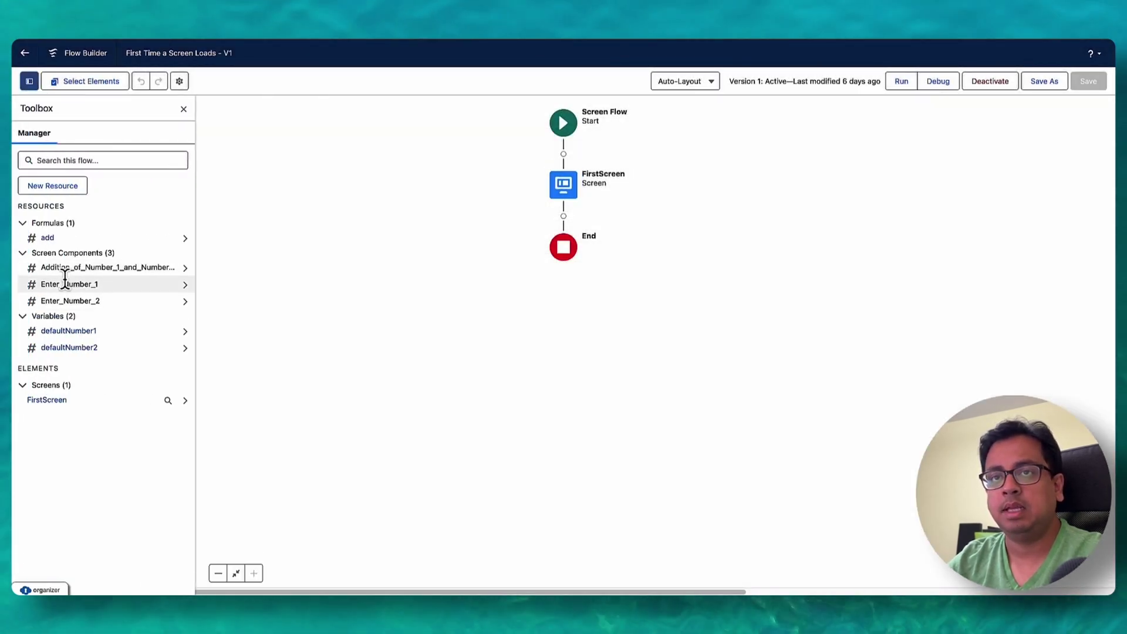
pyautogui.click(70, 331)
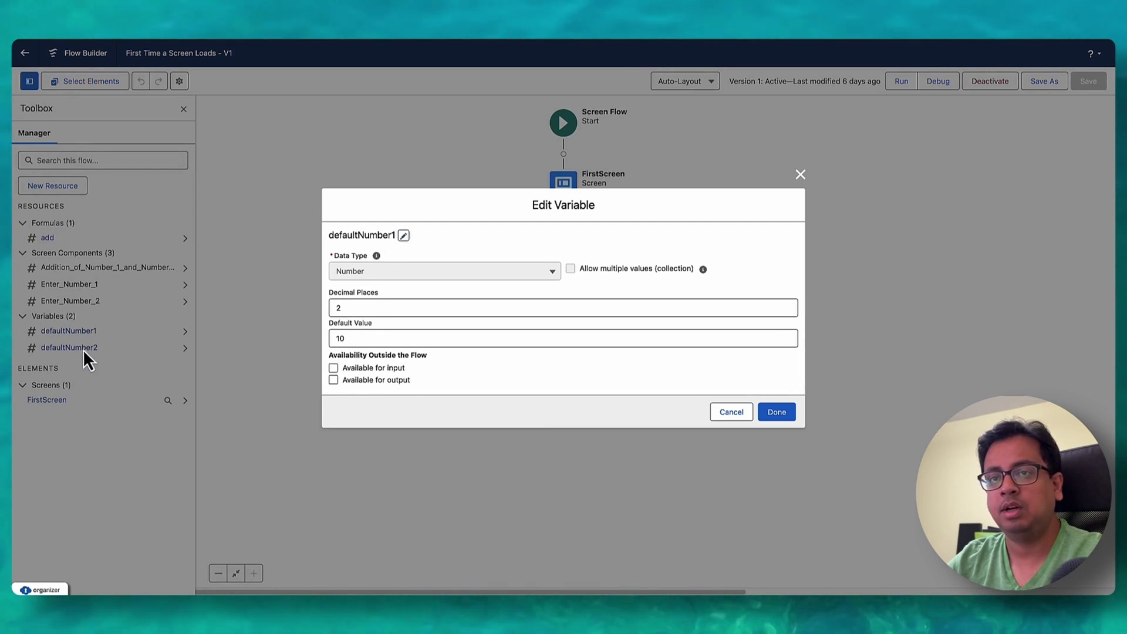
pyautogui.click(717, 411)
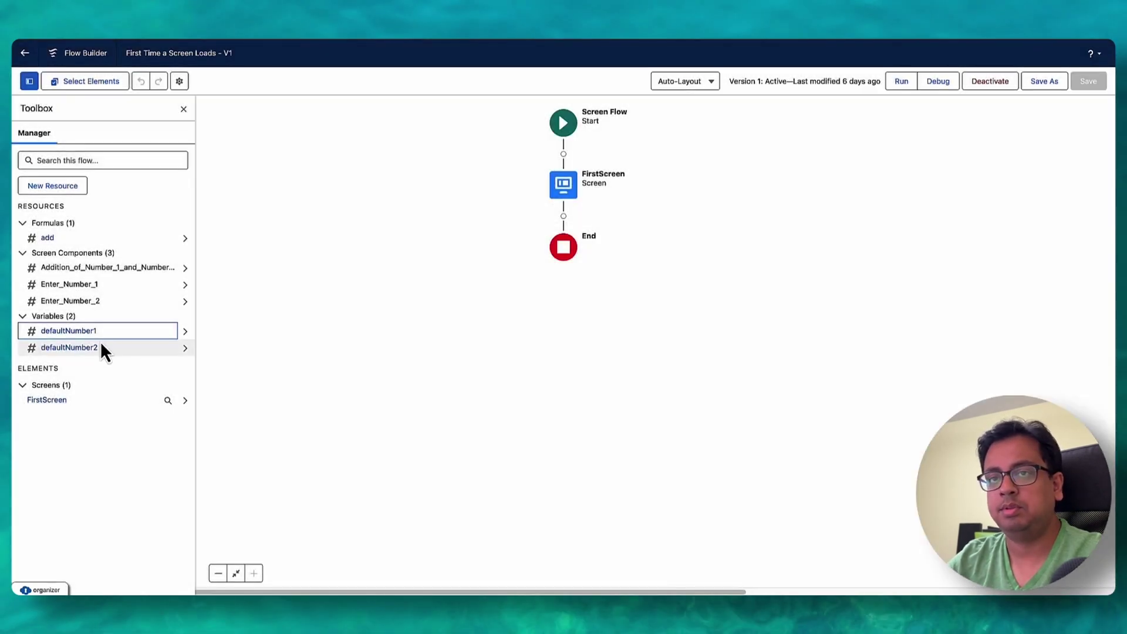
pyautogui.click(97, 348)
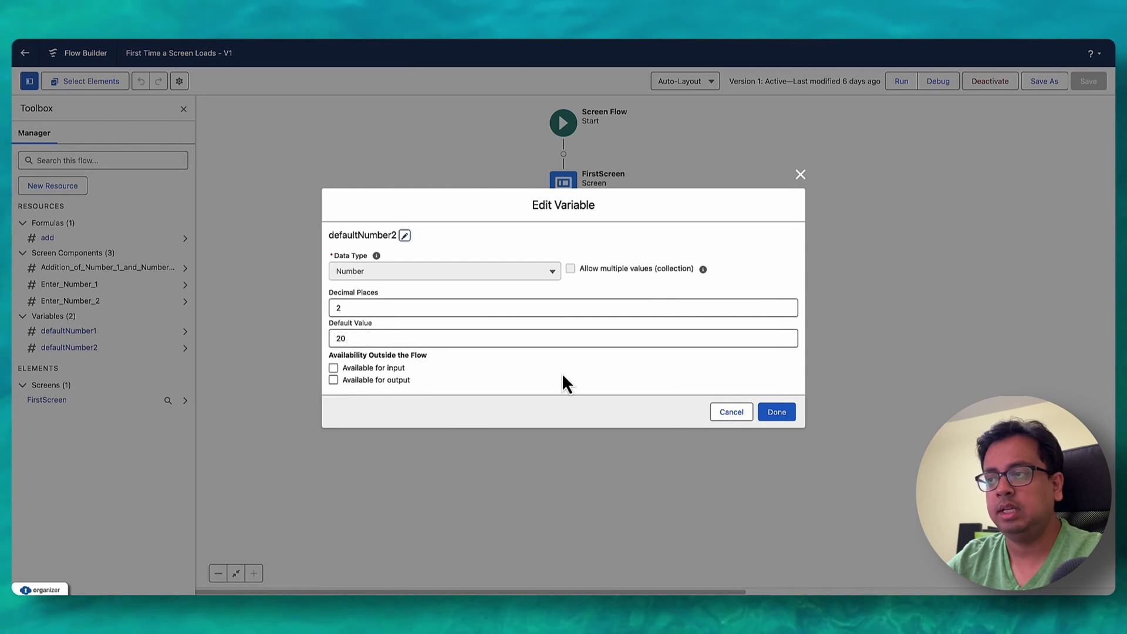
pyautogui.click(730, 413)
pyautogui.click(47, 238)
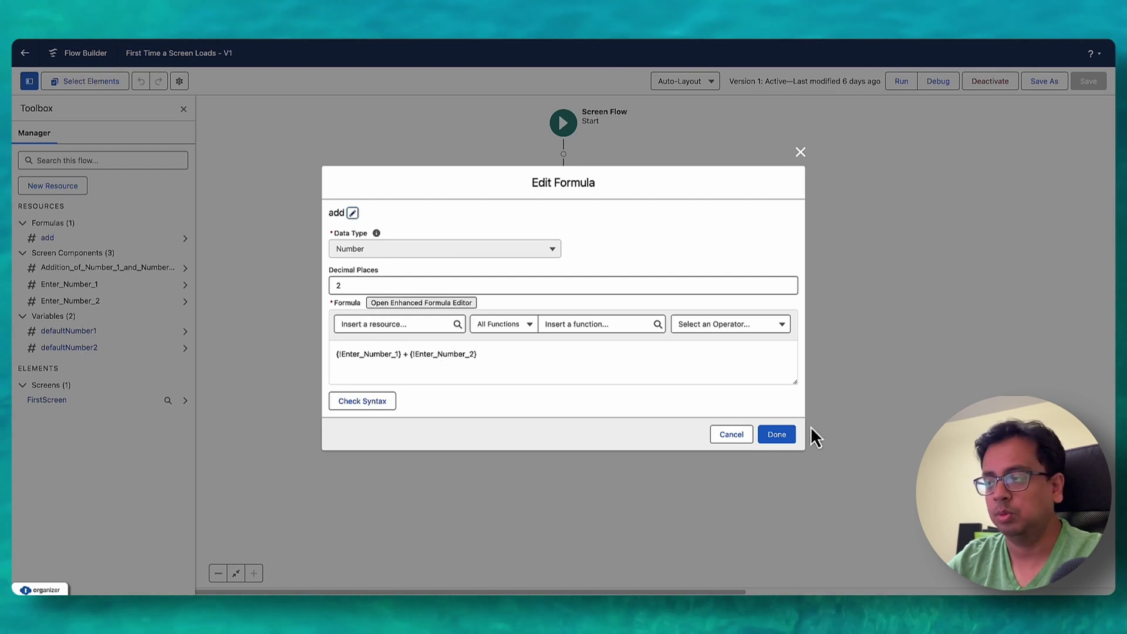
pyautogui.click(731, 435)
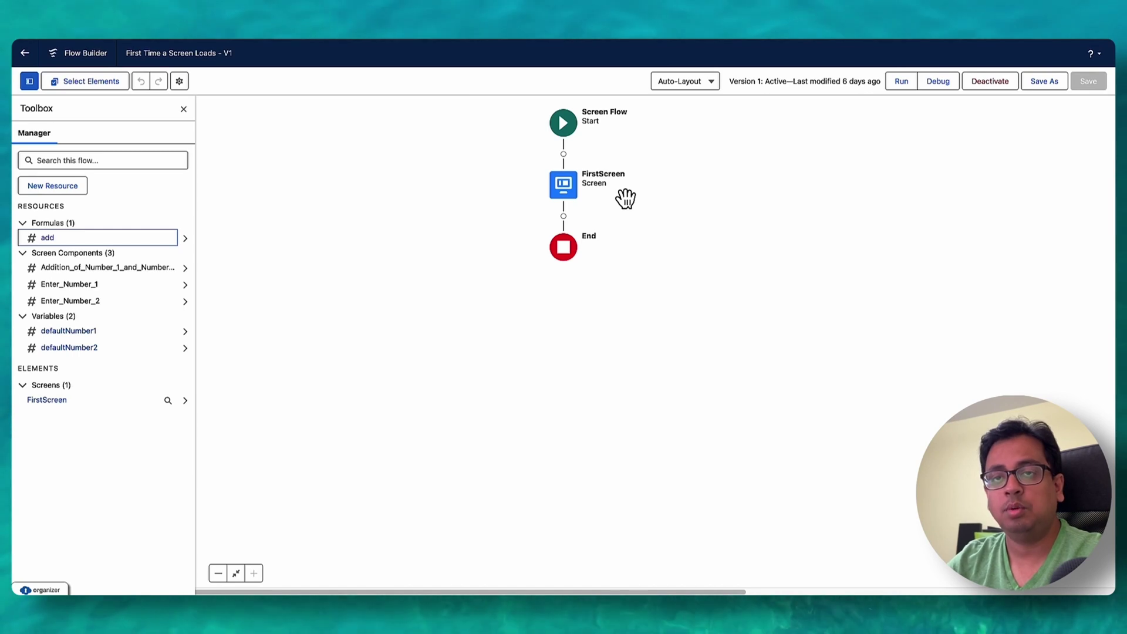
# Step: Review FirstScreen's Enter Number 1, Enter Number 2, Addition and footer components
pyautogui.click(47, 400)
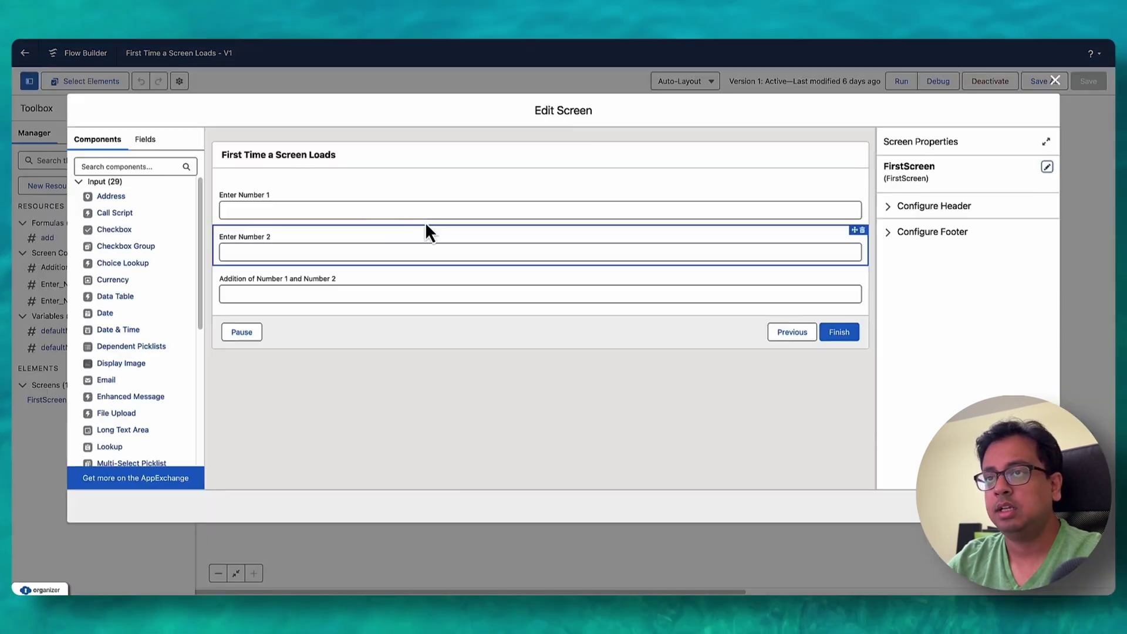
pyautogui.click(311, 252)
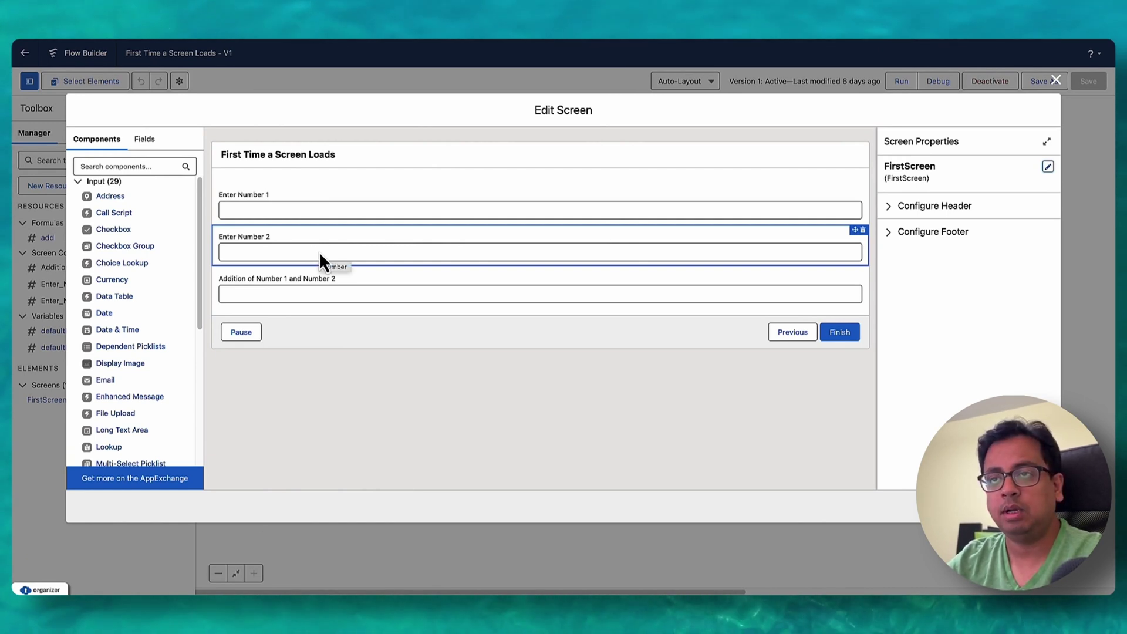
pyautogui.click(292, 294)
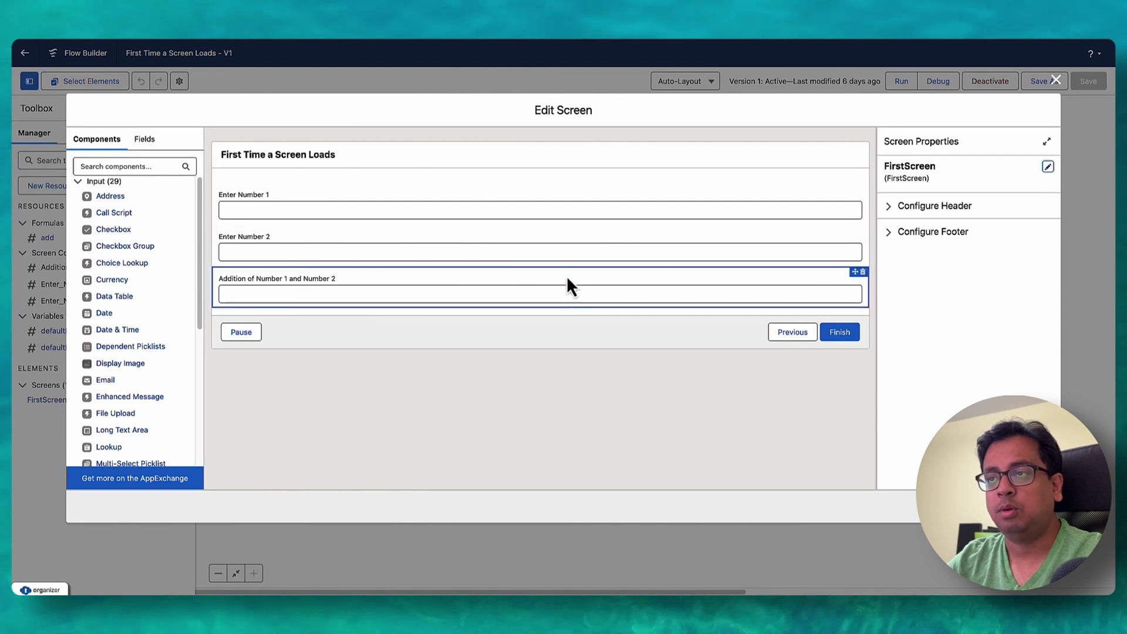
pyautogui.click(572, 321)
pyautogui.click(370, 198)
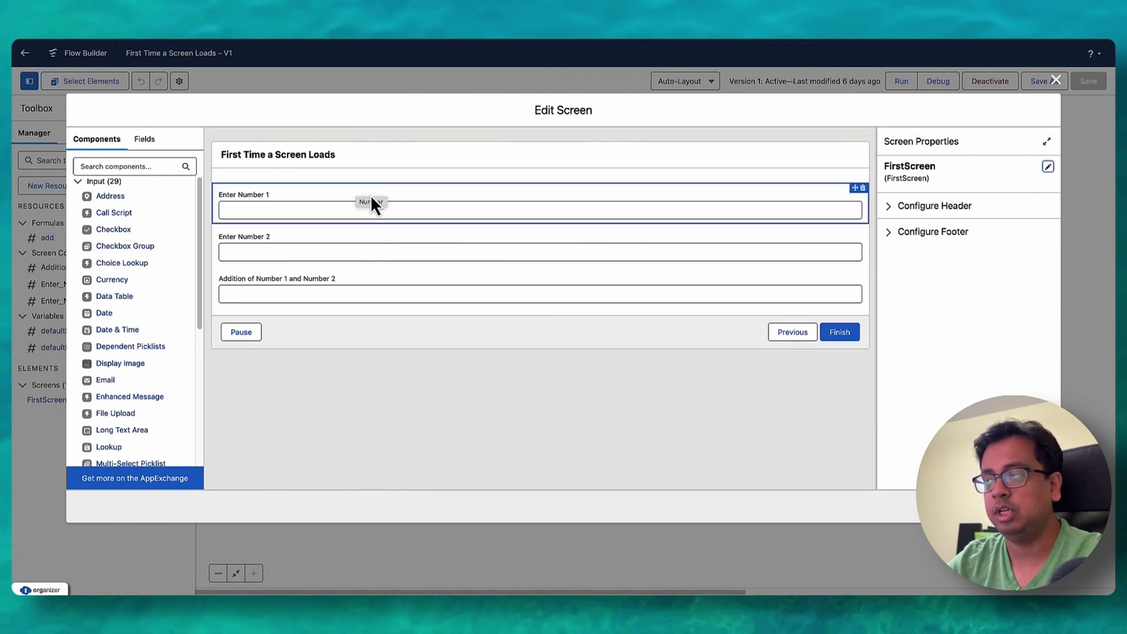
pyautogui.click(1056, 81)
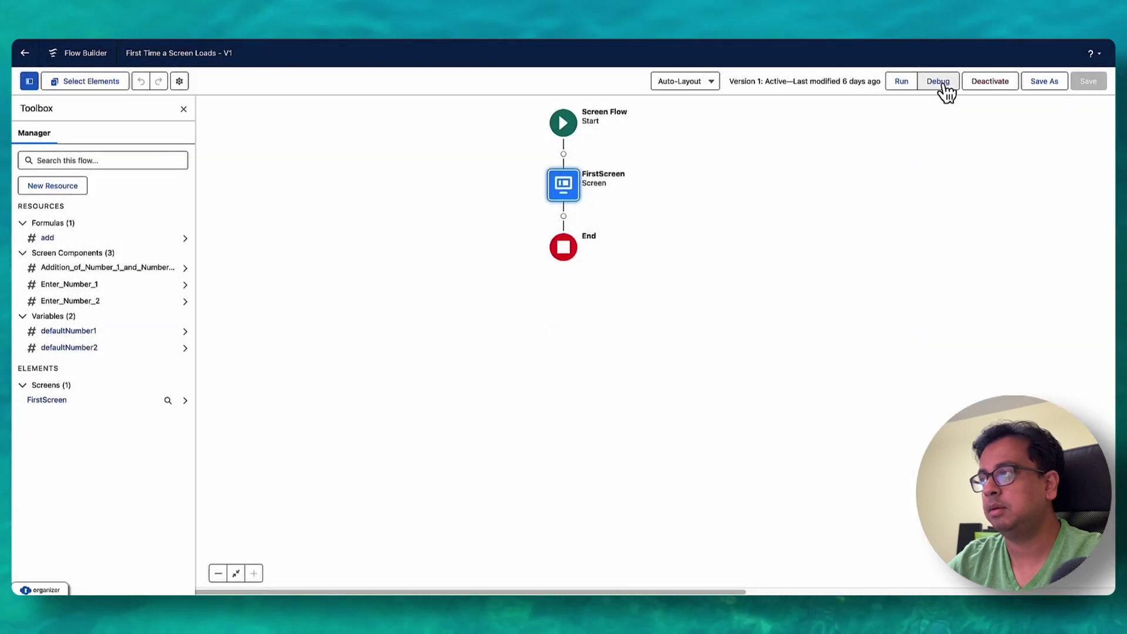
# Step: Debug the flow and change Enter Number 2 from 20 to 25, making the sum 35
pyautogui.click(939, 82)
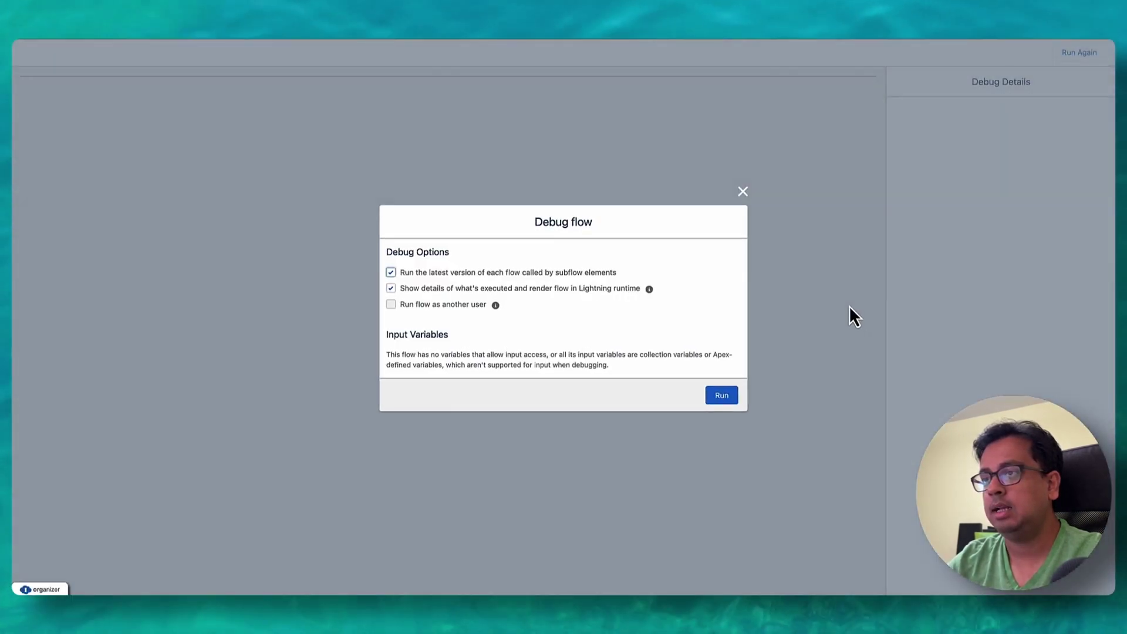
pyautogui.click(734, 397)
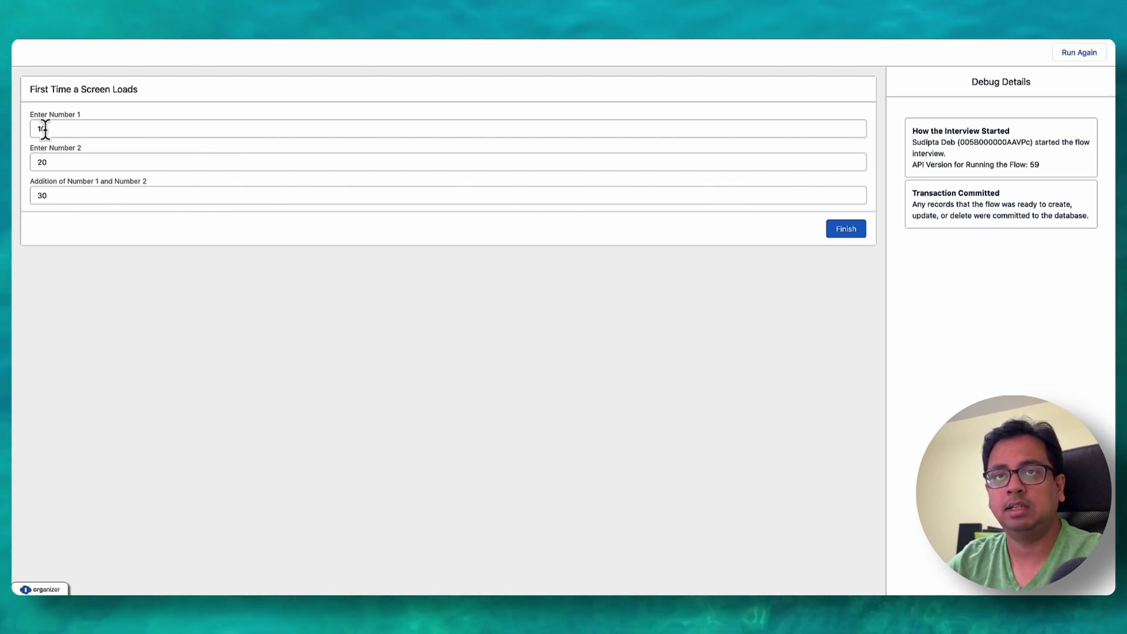
pyautogui.click(57, 164)
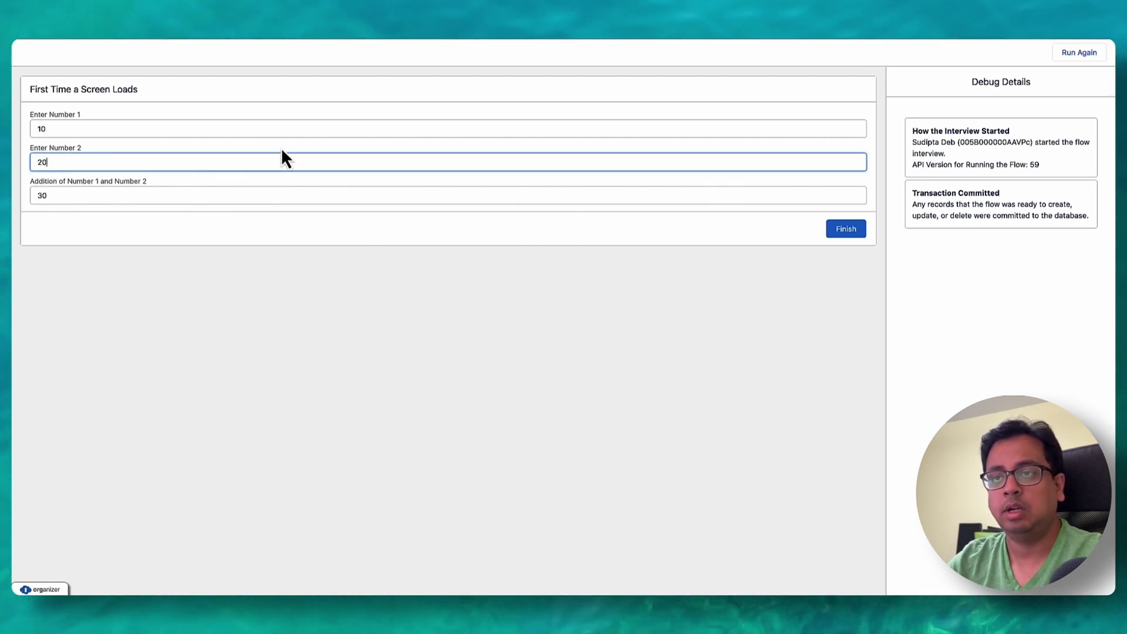
pyautogui.press('BackSpace')
pyautogui.write('5')
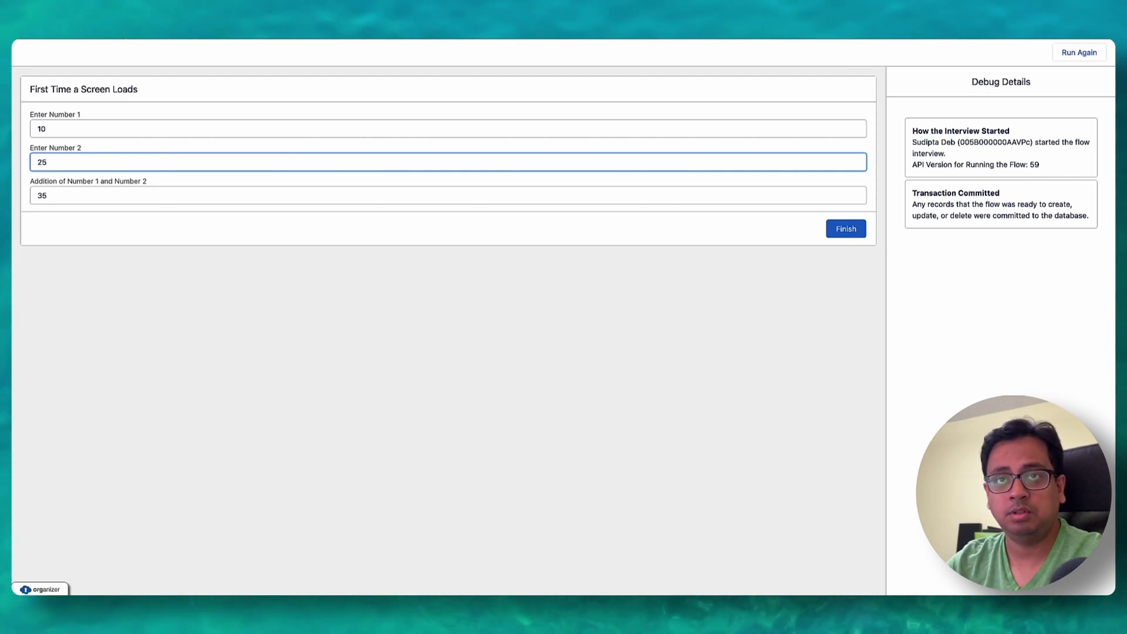
pyautogui.click(231, 123)
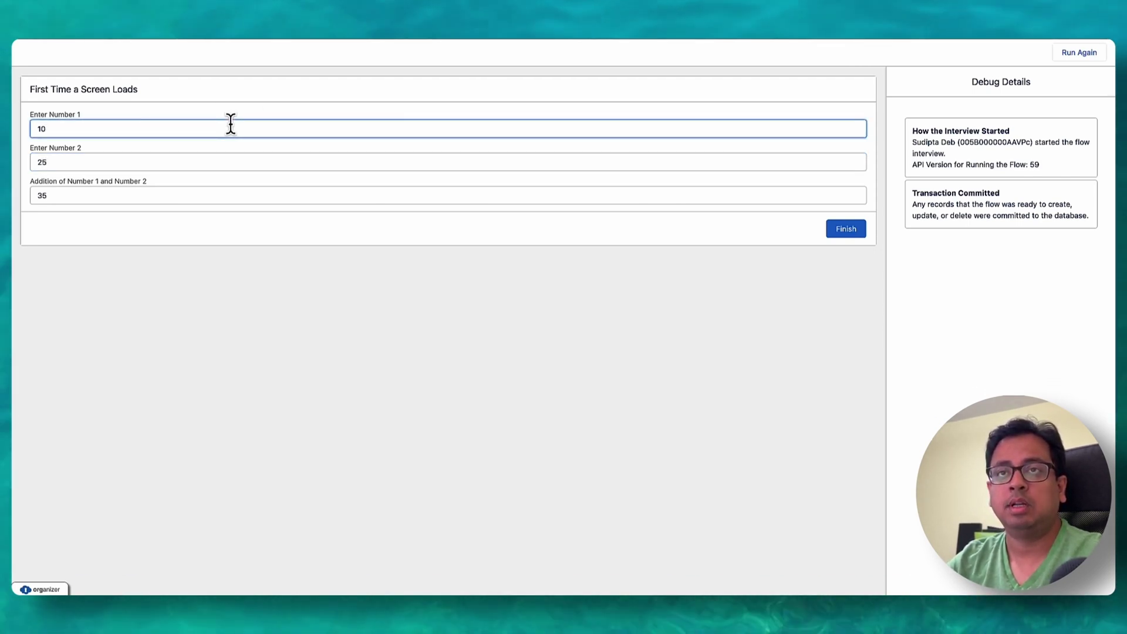